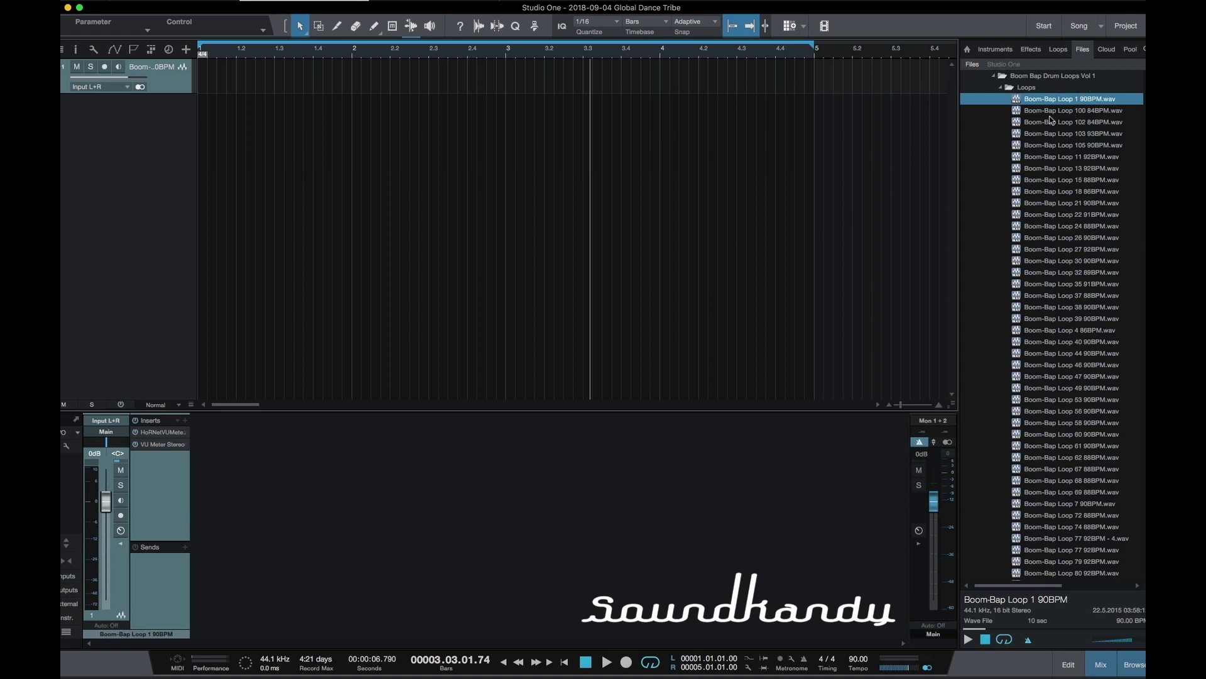
Step: Place Boom-Bap Loop 1 90BPM.wav on track 1 at bar 1 and play it from the start
drag(1036, 104, 219, 75)
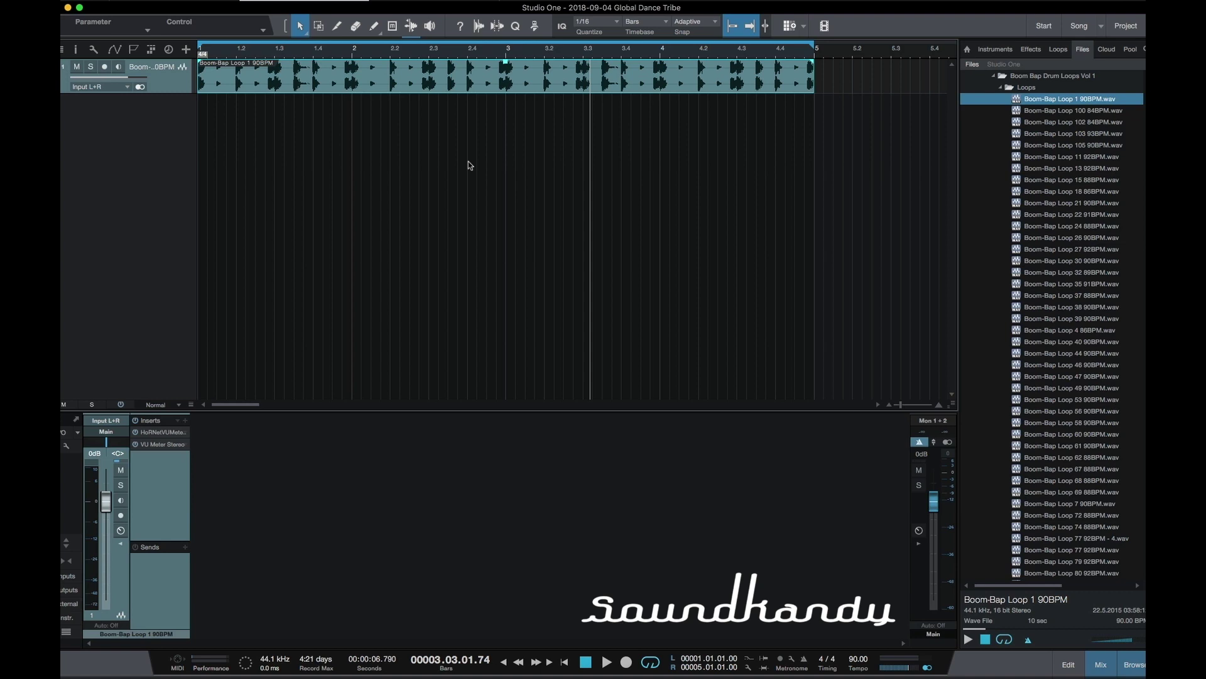
key(Home)
key(space)
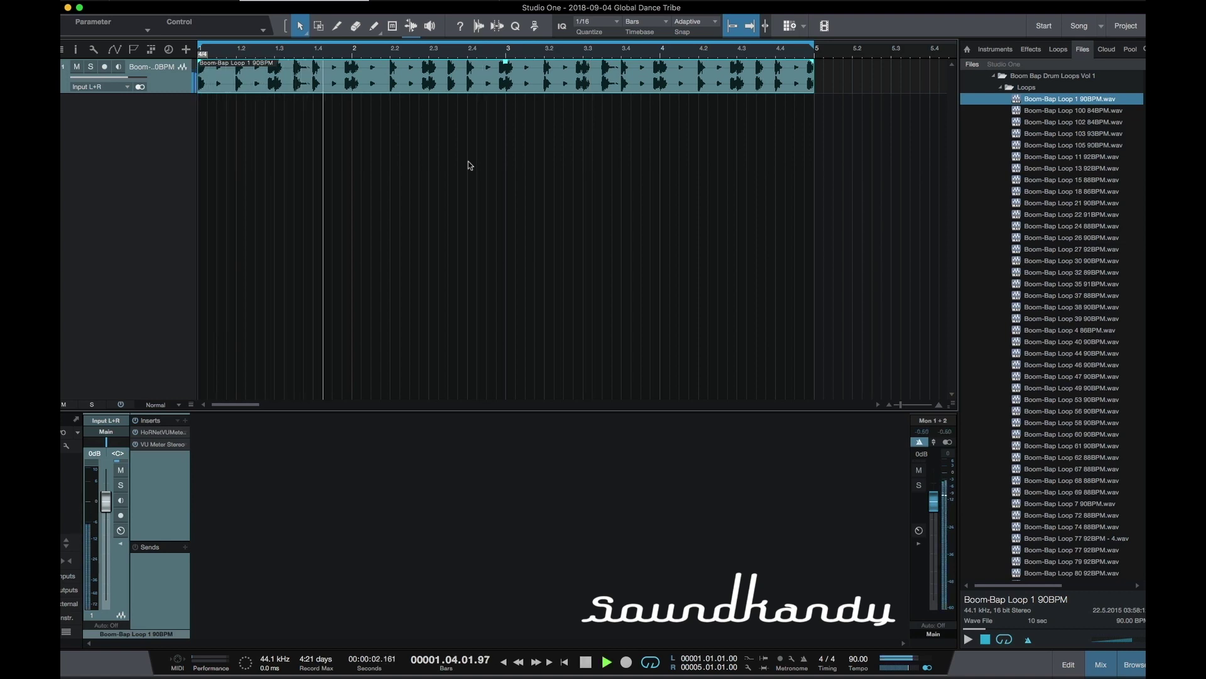
key(space)
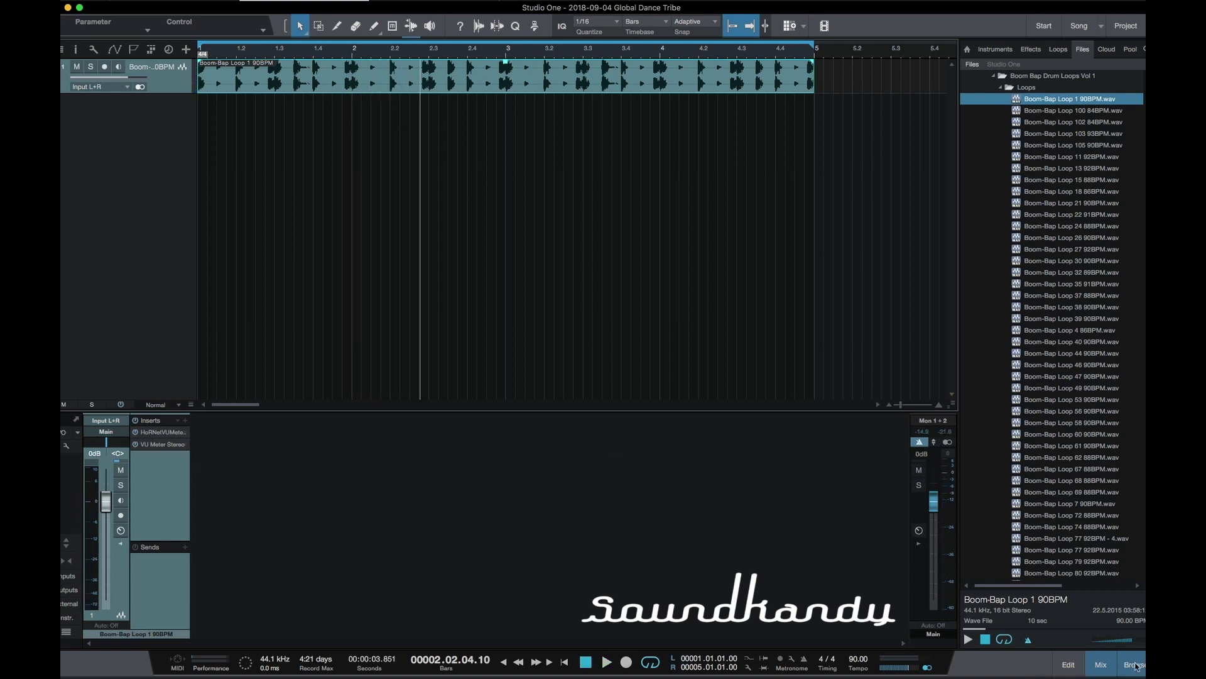
Step: Hide the Browser, play the loop once more, and open the VU Meter Stereo insert window
click(1134, 664)
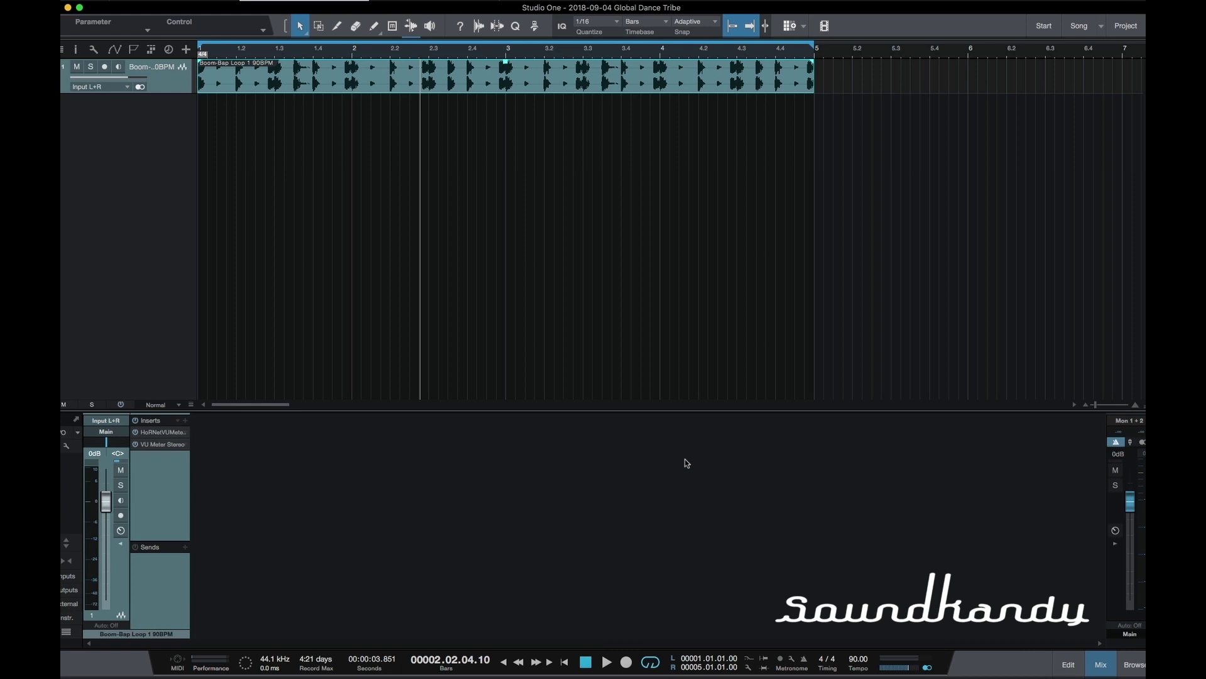
key(space)
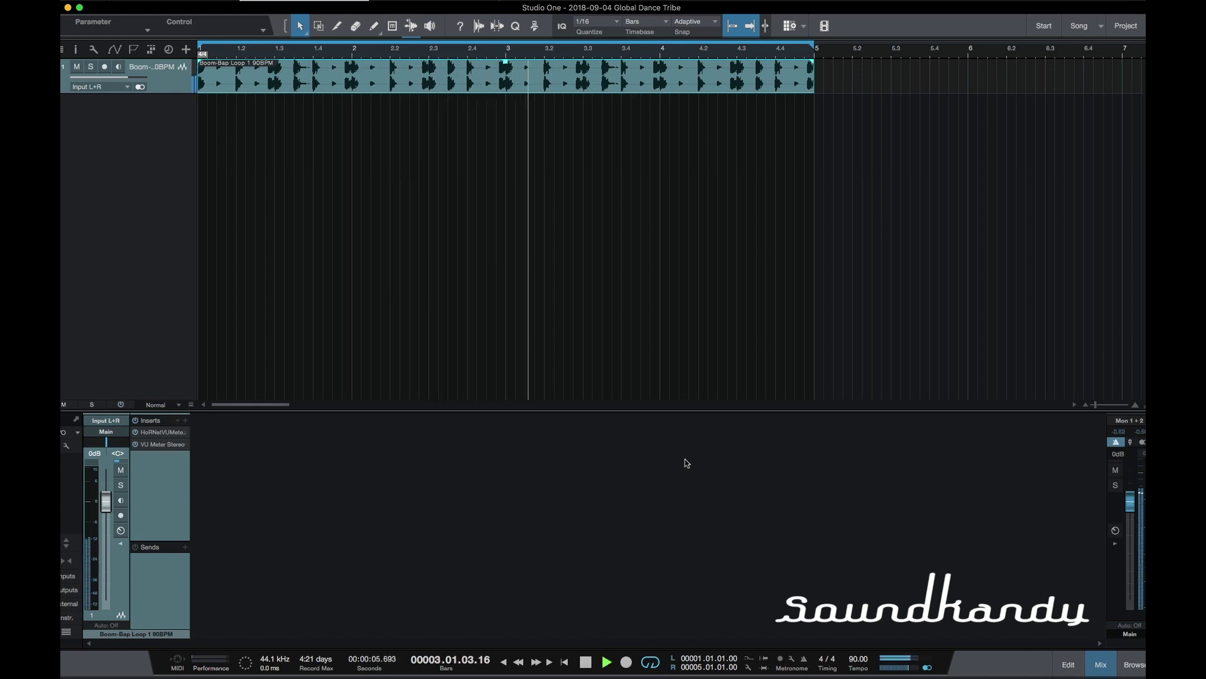
key(space)
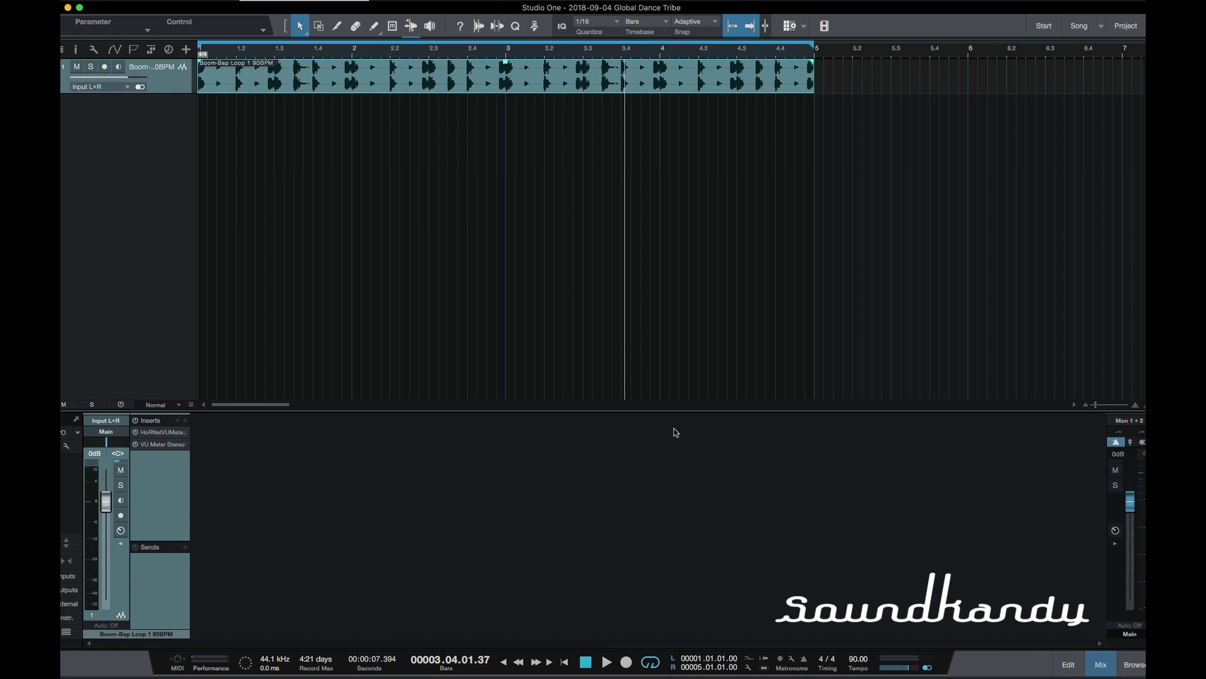
mouse_move(86, 504)
click(161, 444)
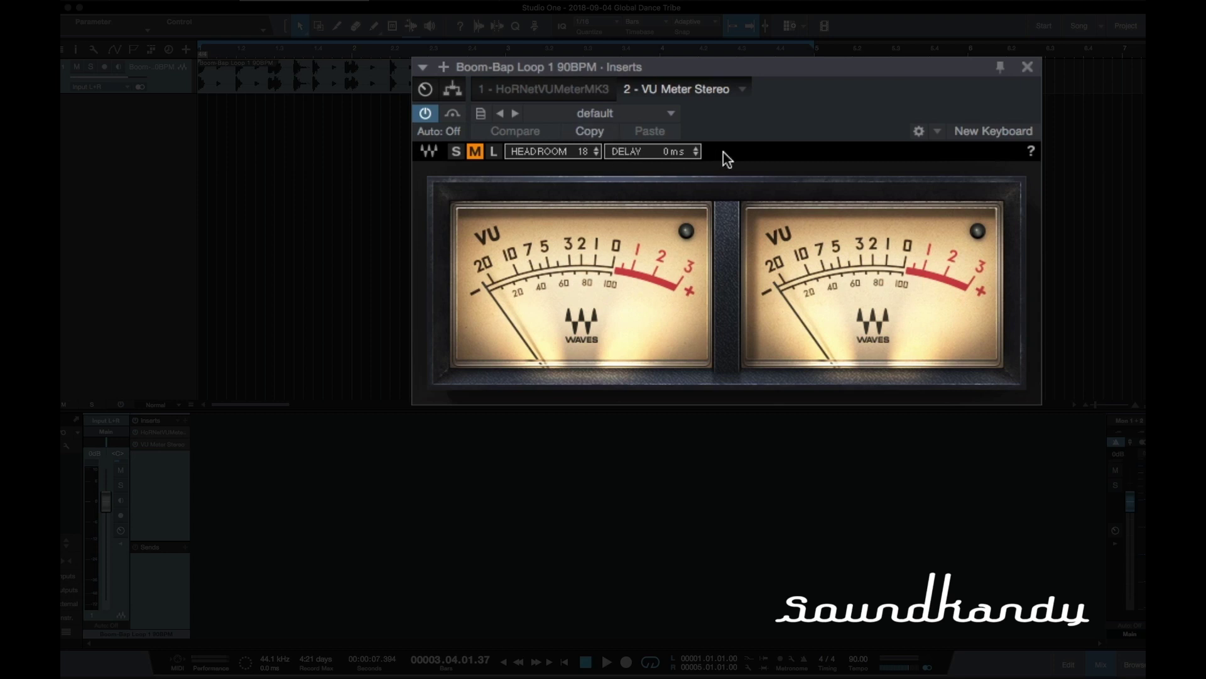
Step: Shift the VU Meter Stereo window left over the arrangement
drag(766, 79, 839, 105)
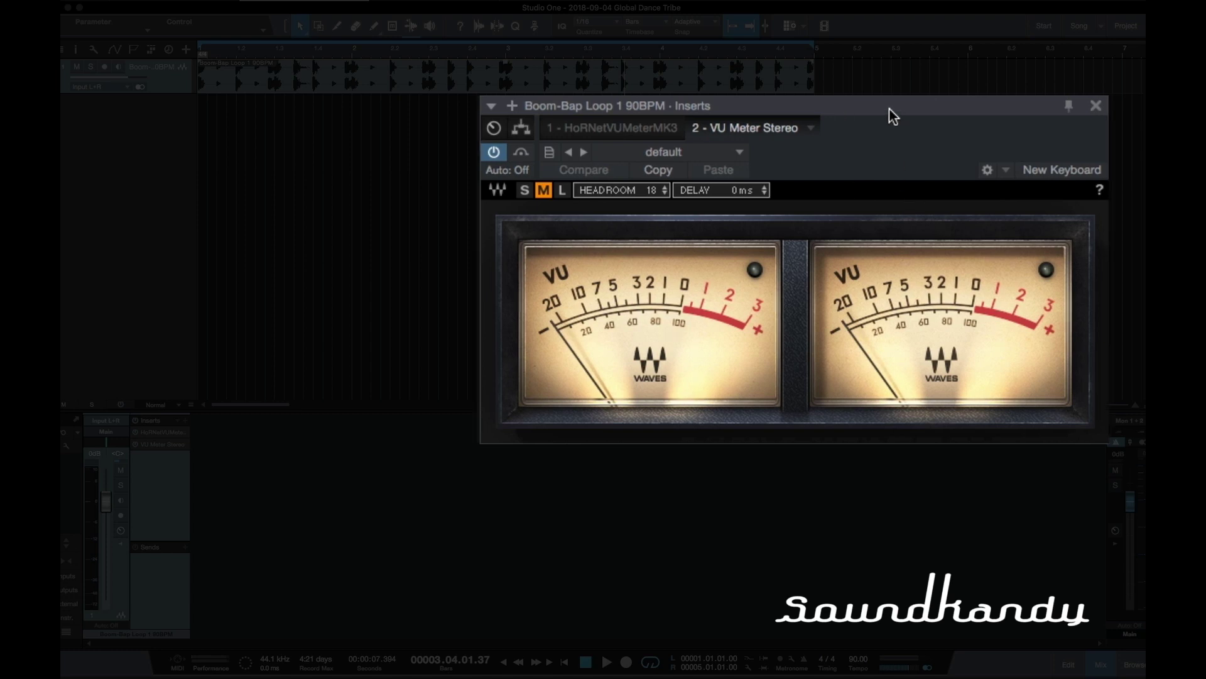
drag(893, 107, 720, 98)
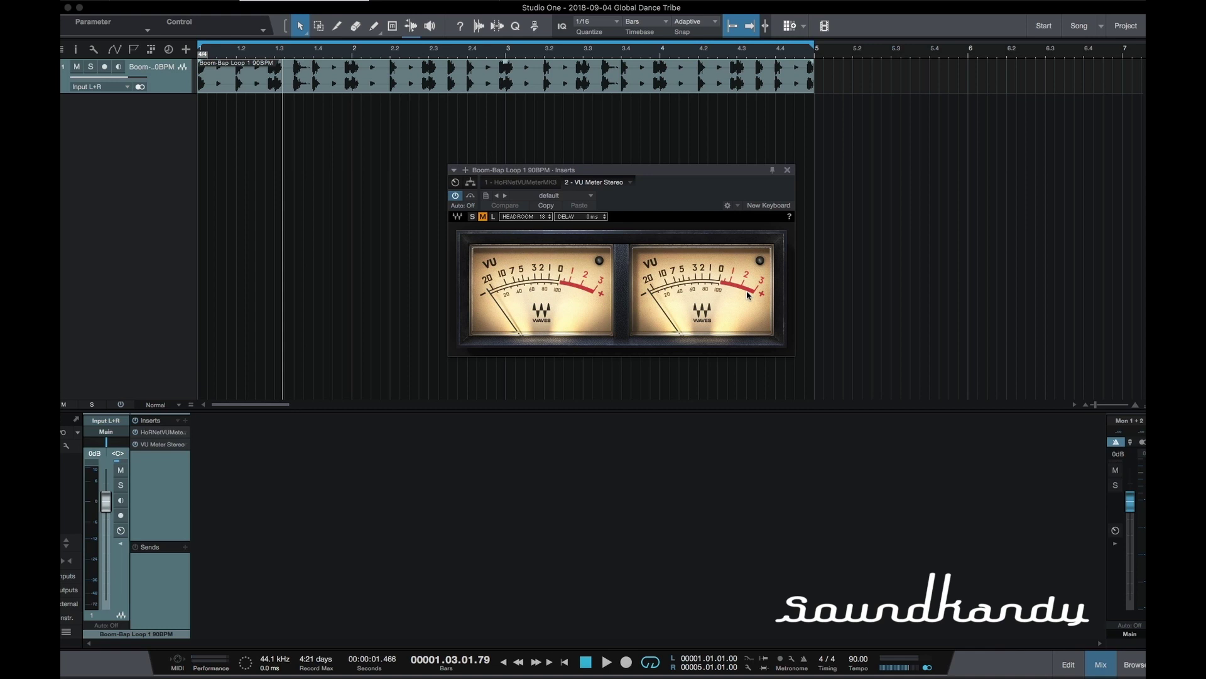
Step: Drop the clip volume about 10 dB, restore it to near -0.7 dB, and open HoRNet VU Meter MK3
drag(685, 173, 855, 159)
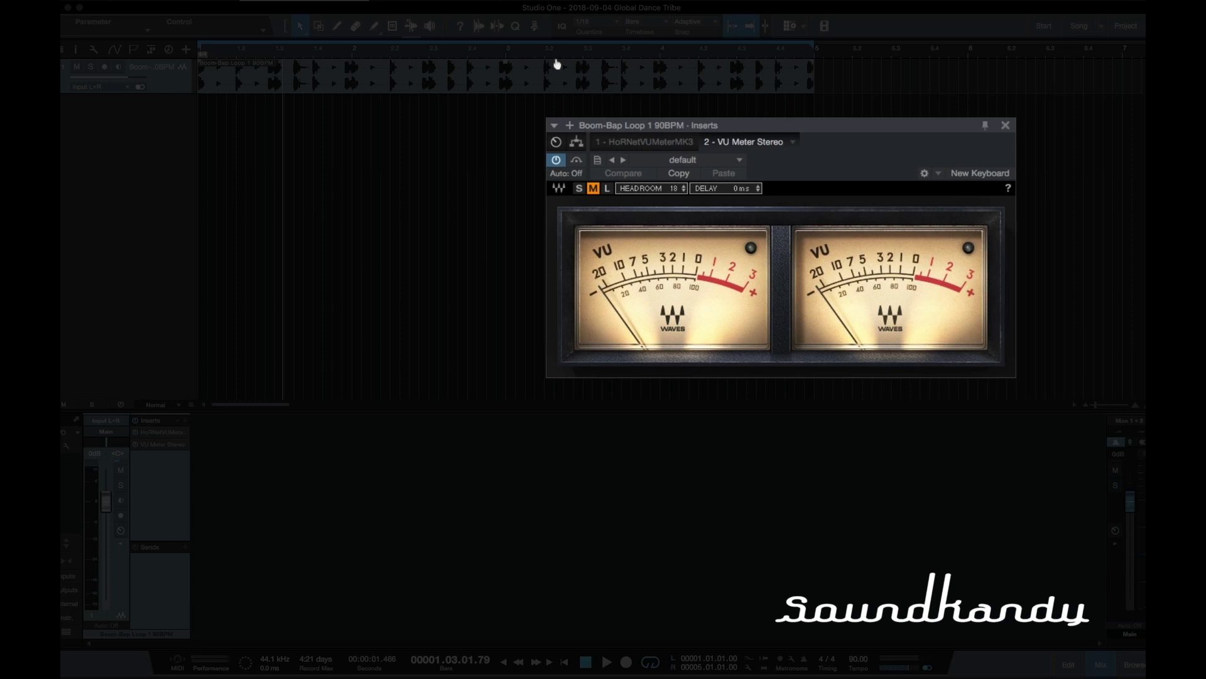
drag(556, 62, 555, 71)
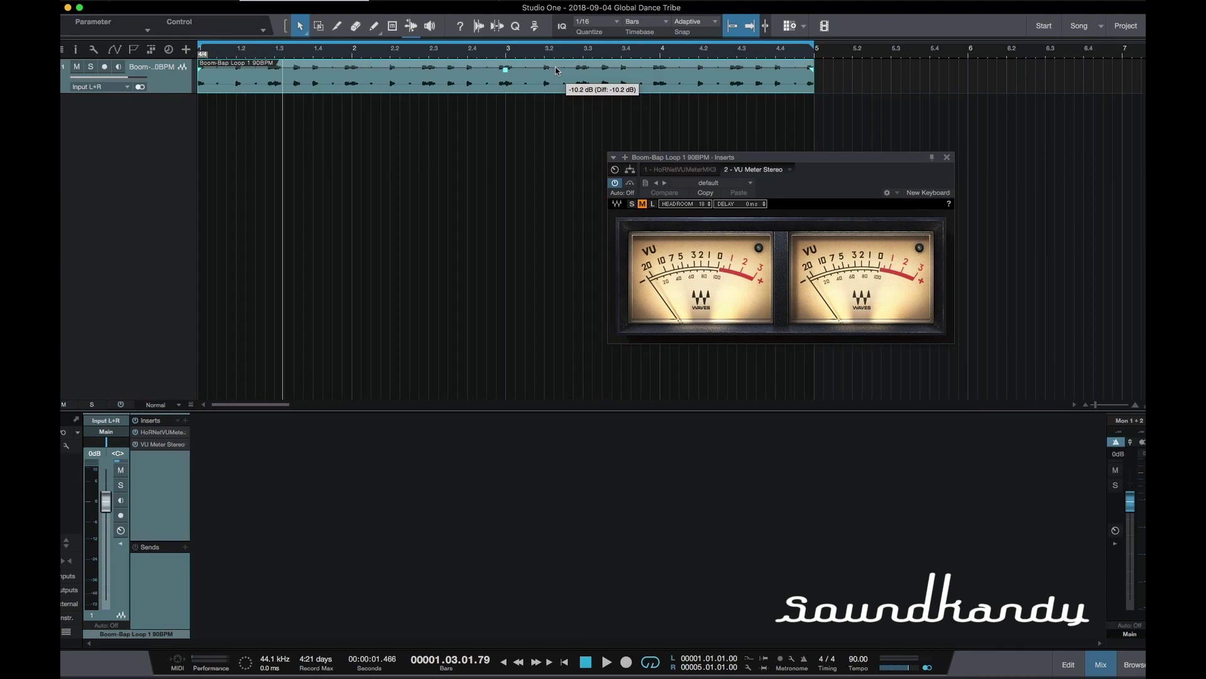
drag(556, 70, 558, 62)
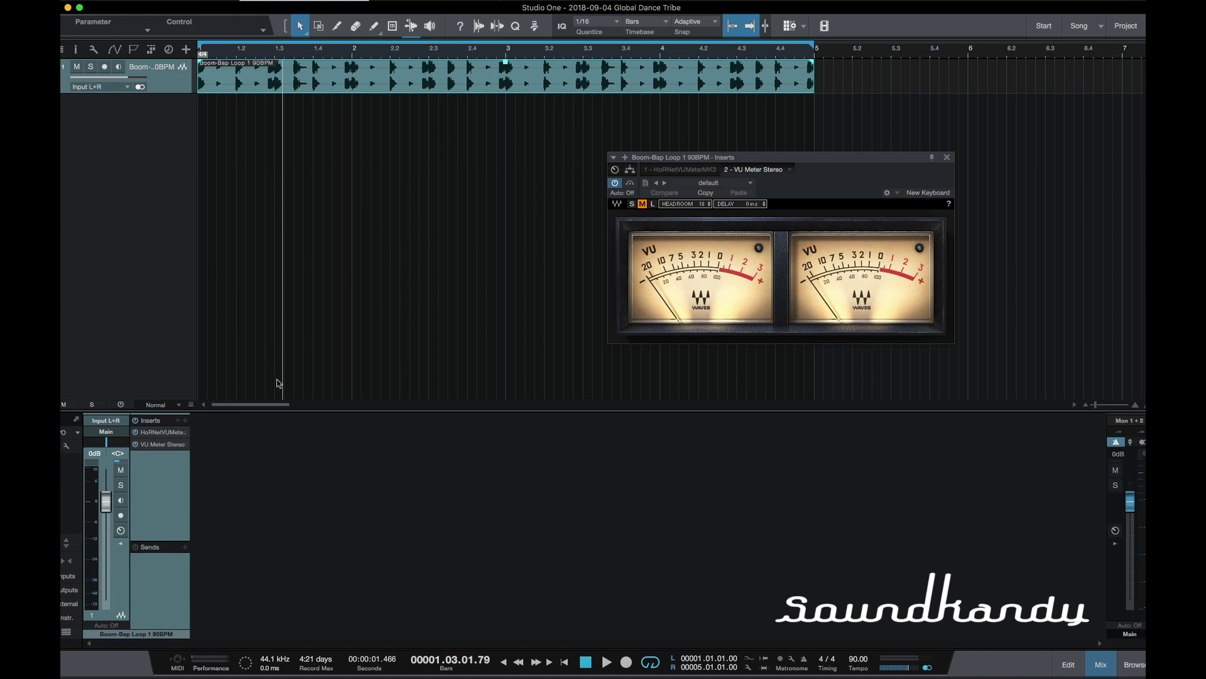
click(164, 432)
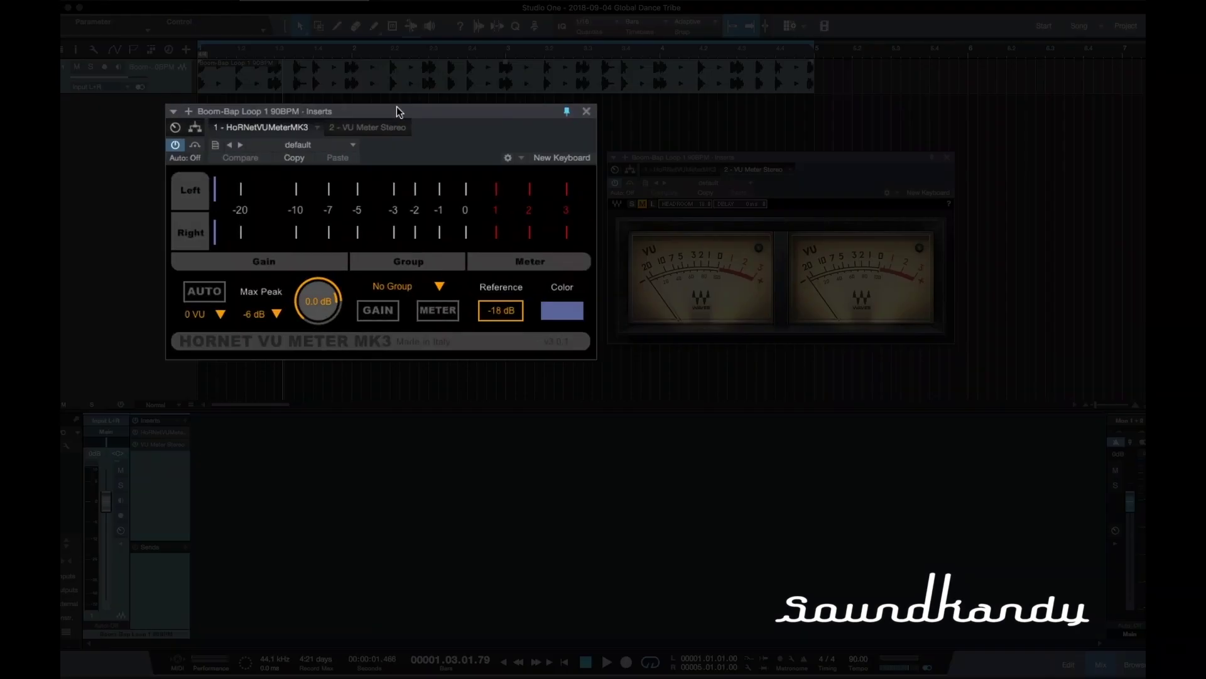
Step: Place the HoRNet VU Meter MK3 window beside the VU Meter Stereo window
drag(402, 110, 411, 111)
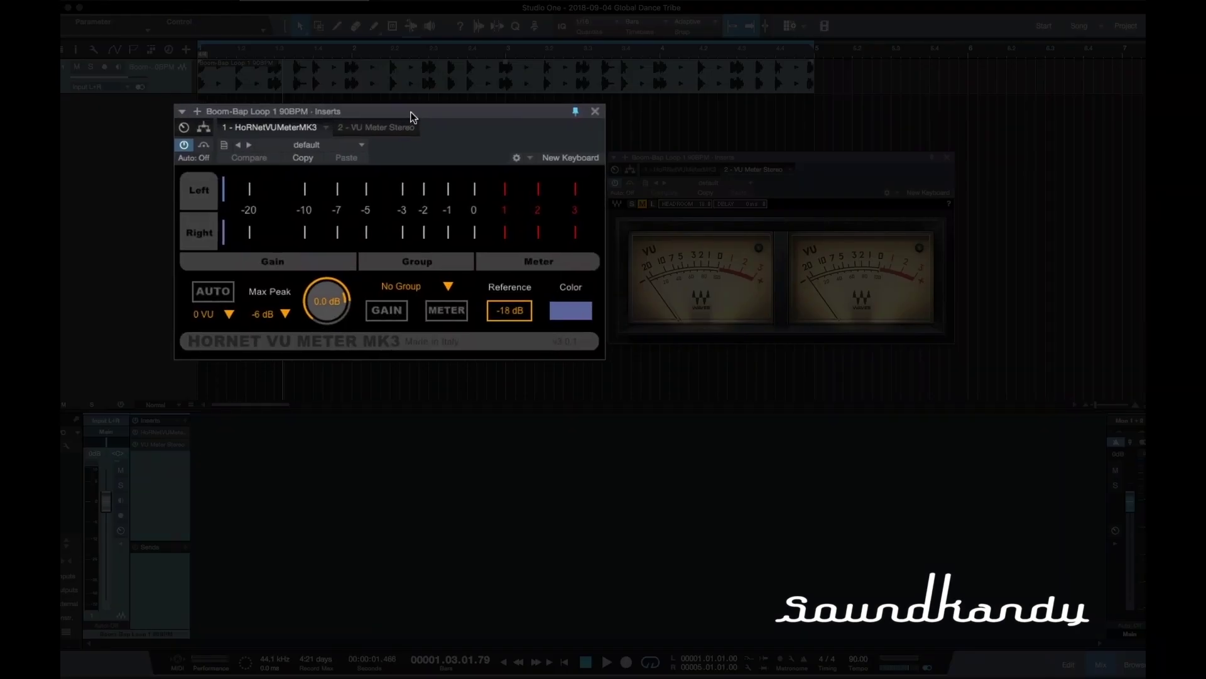
drag(410, 112, 449, 128)
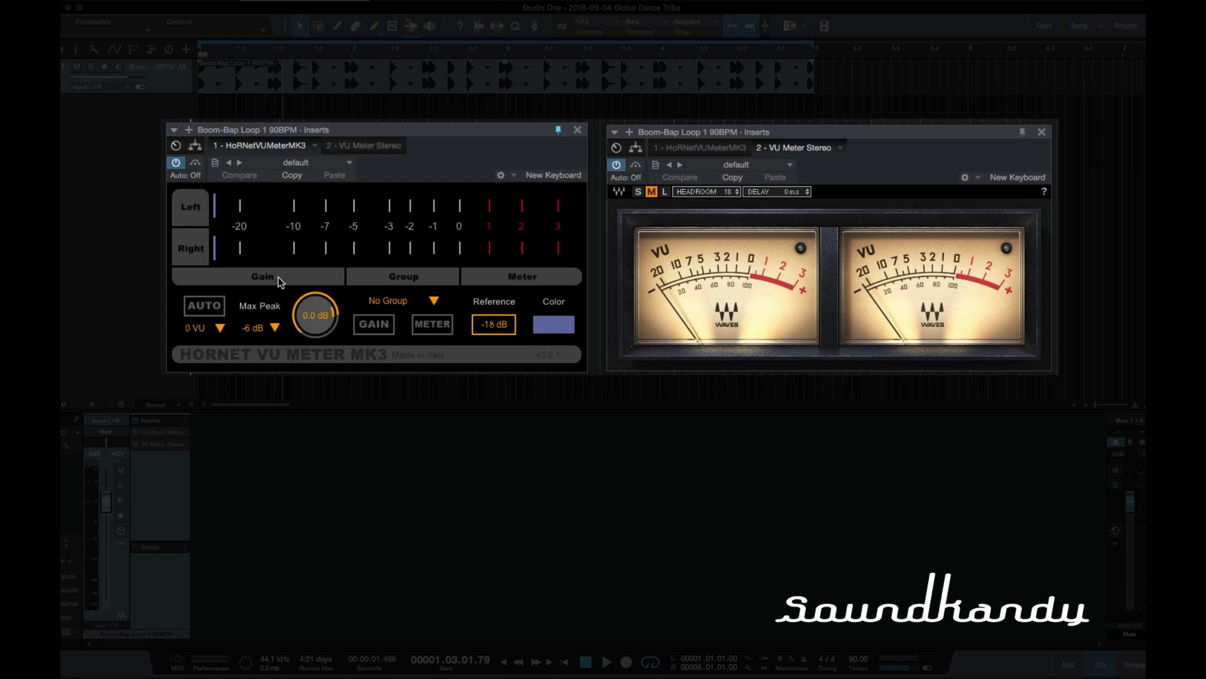
Step: Play the loop, enable HoRNet AUTO gain, and replay so the gain settles at -13.0 dB
key(space)
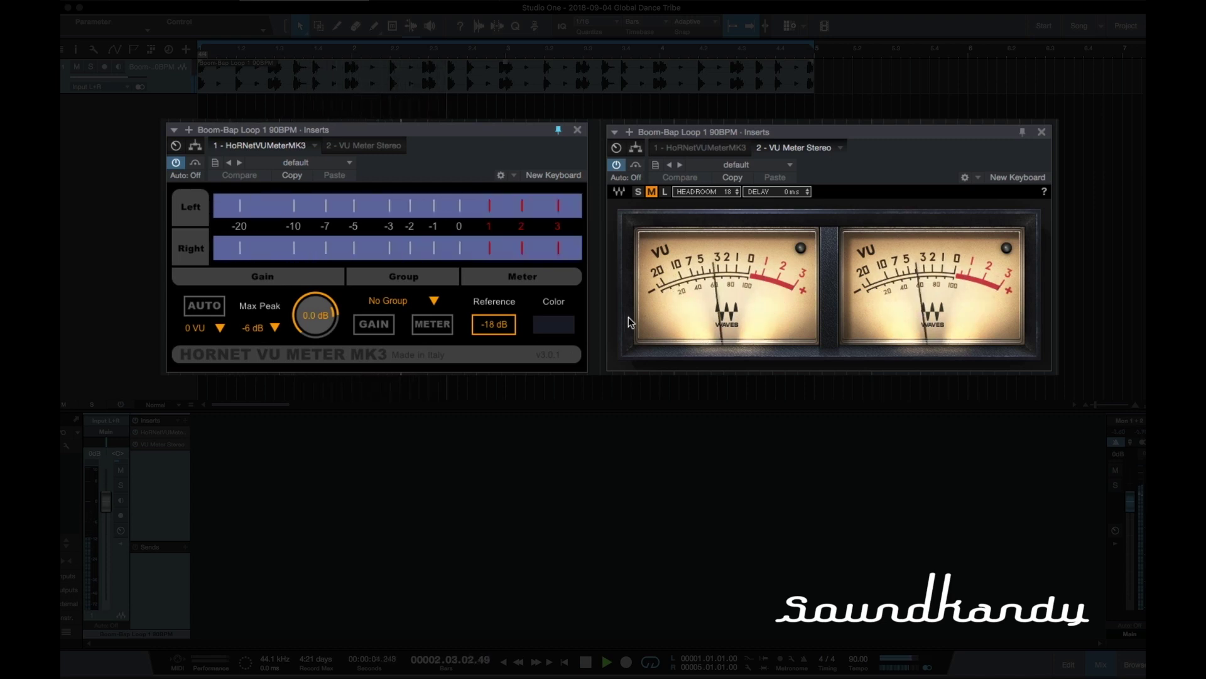
key(space)
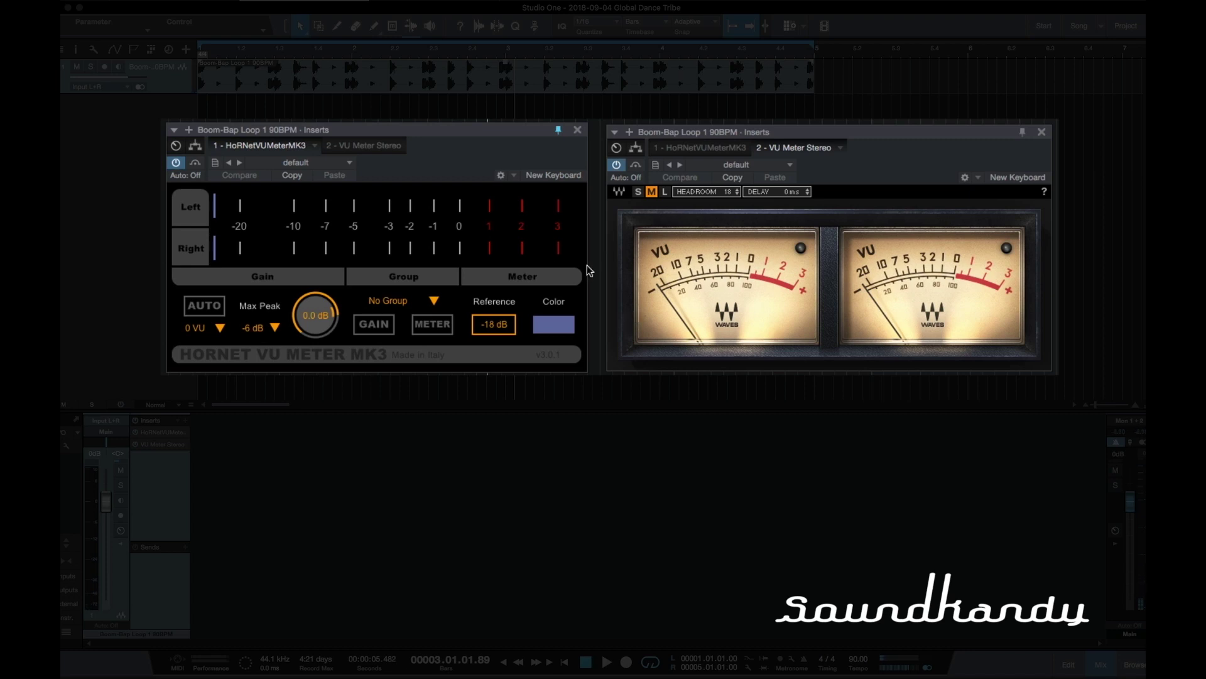
click(205, 306)
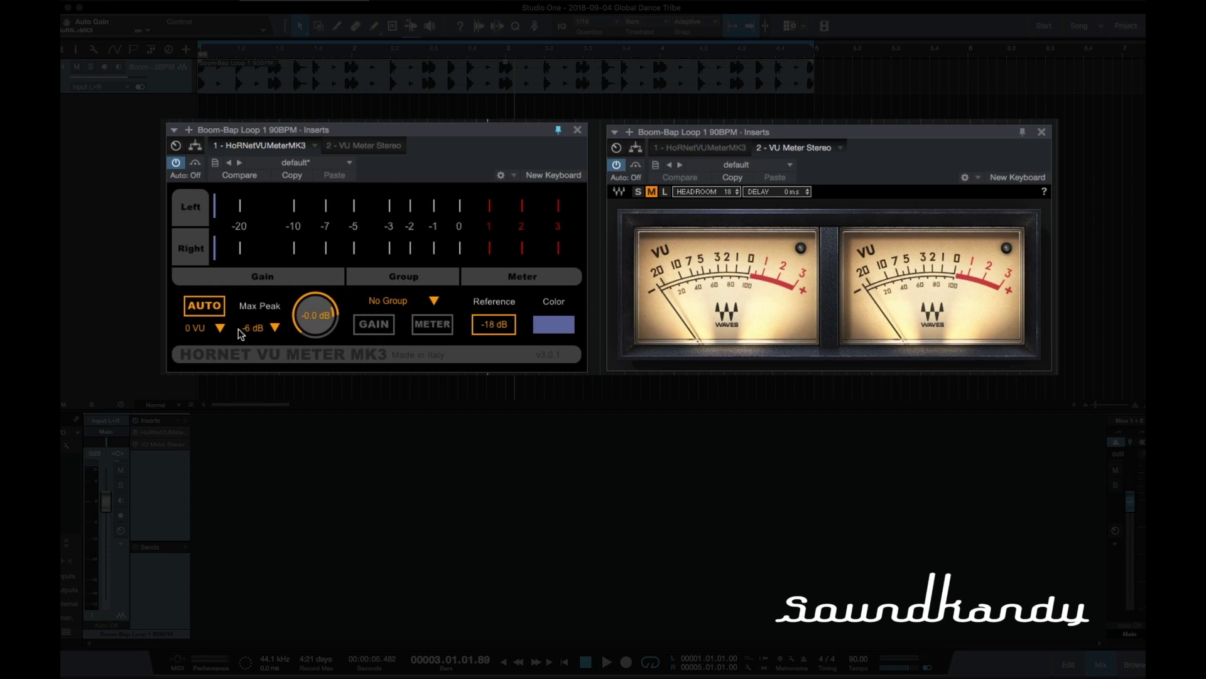
key(space)
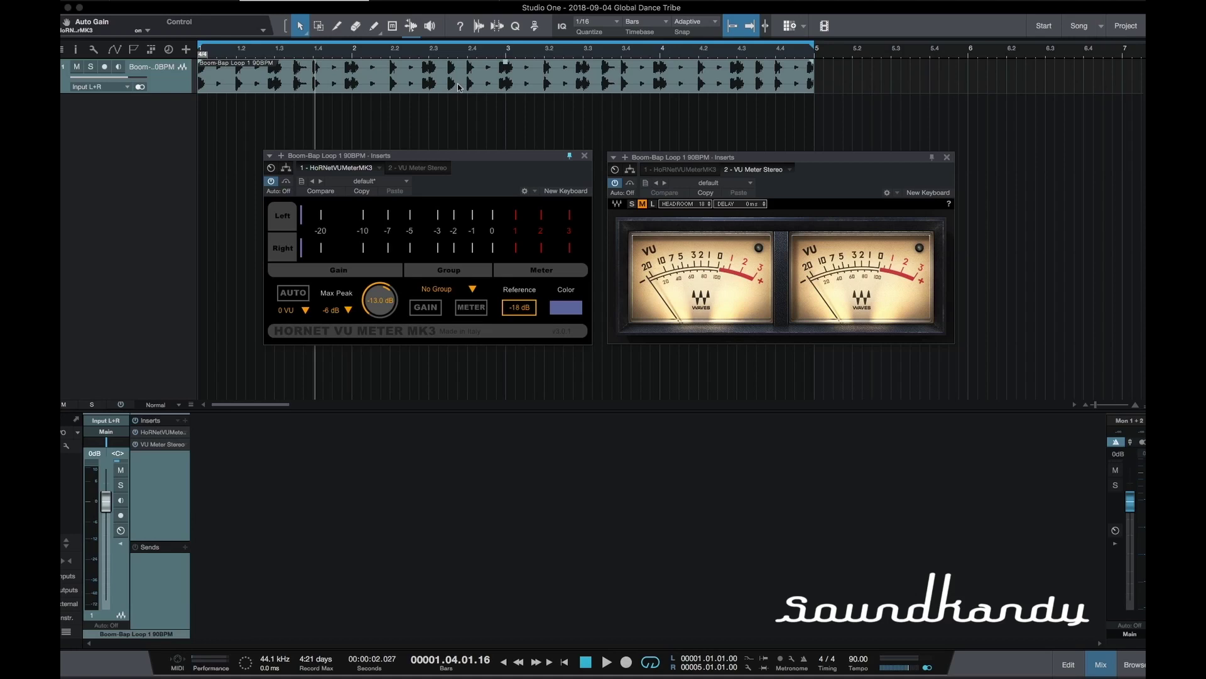
Step: Expand the Main channel's Mix FX and power off HoRNet VU Meter MK3
click(1115, 544)
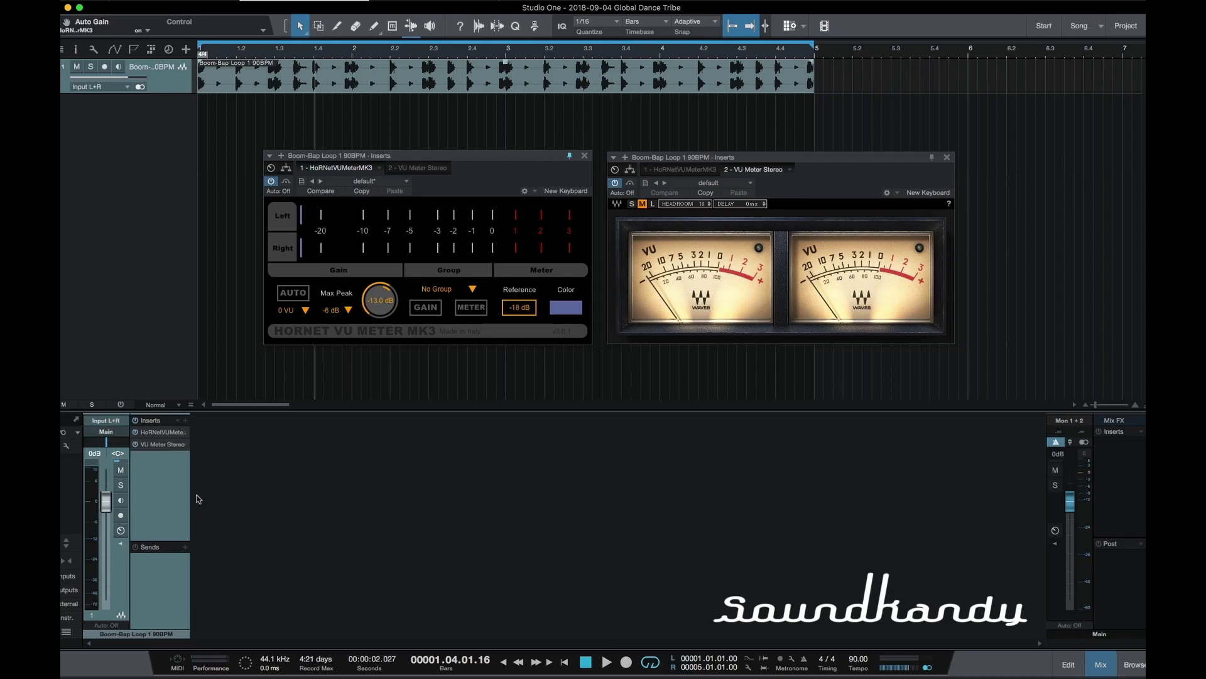
click(276, 182)
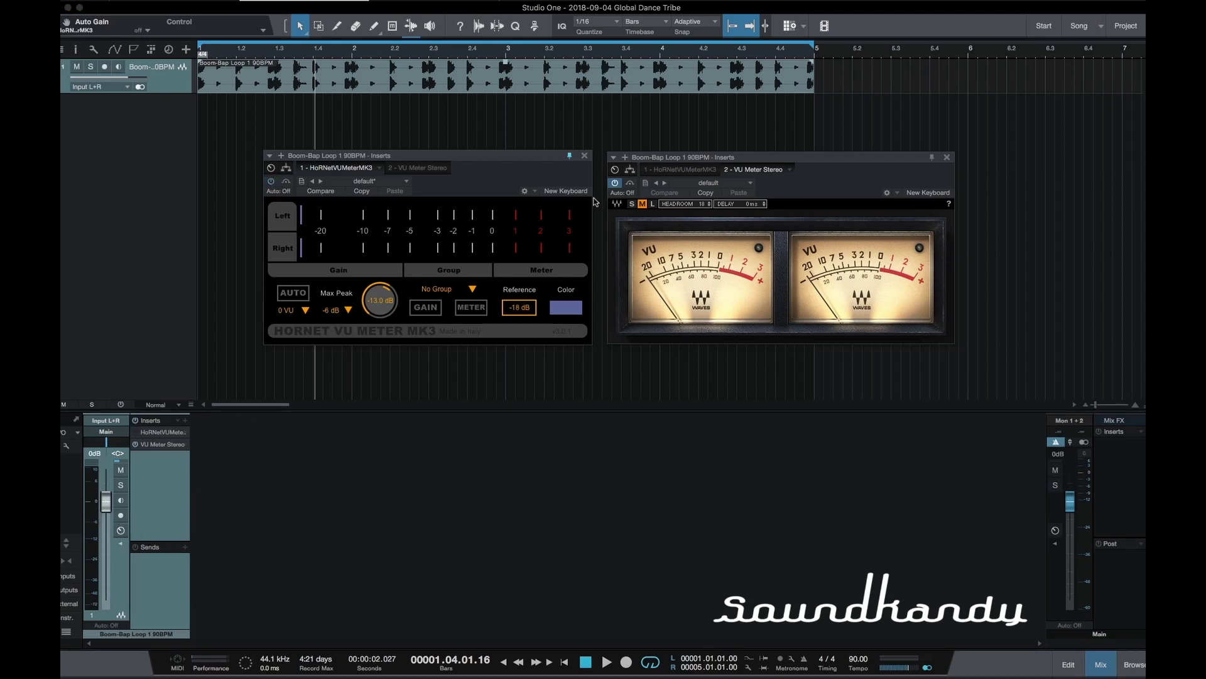
Step: Bypass VU Meter Stereo and ride the track fader down, up, and down again during playback
click(615, 183)
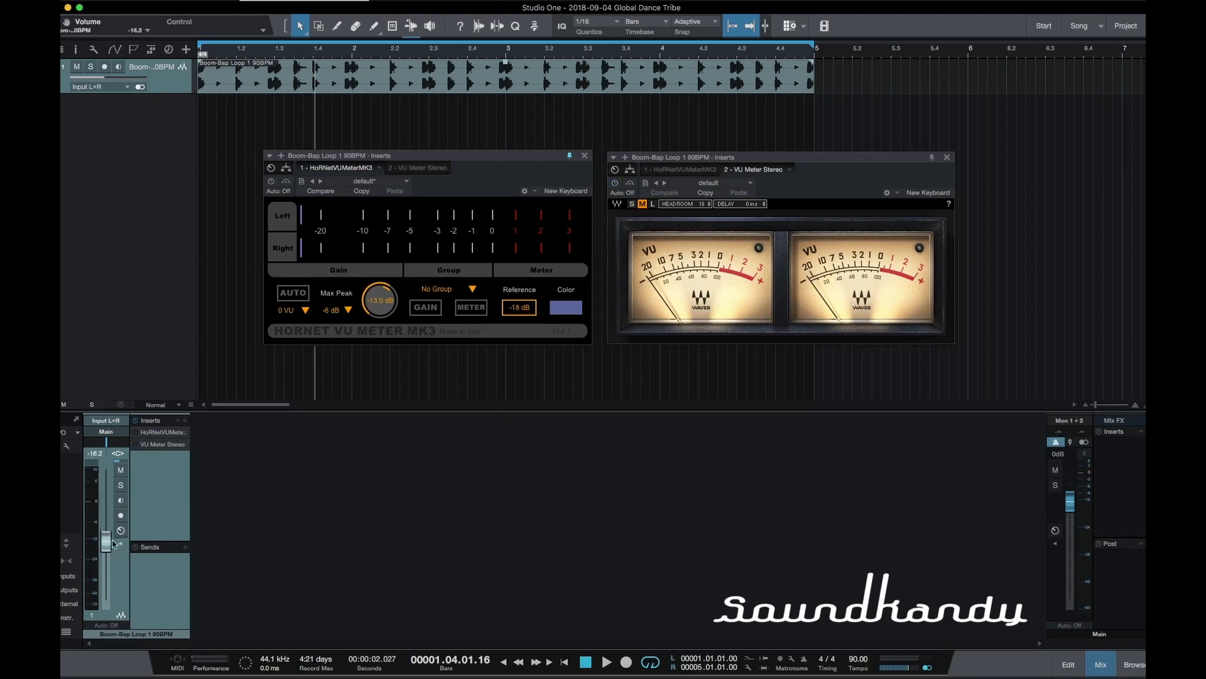
drag(106, 500, 106, 600)
key(space)
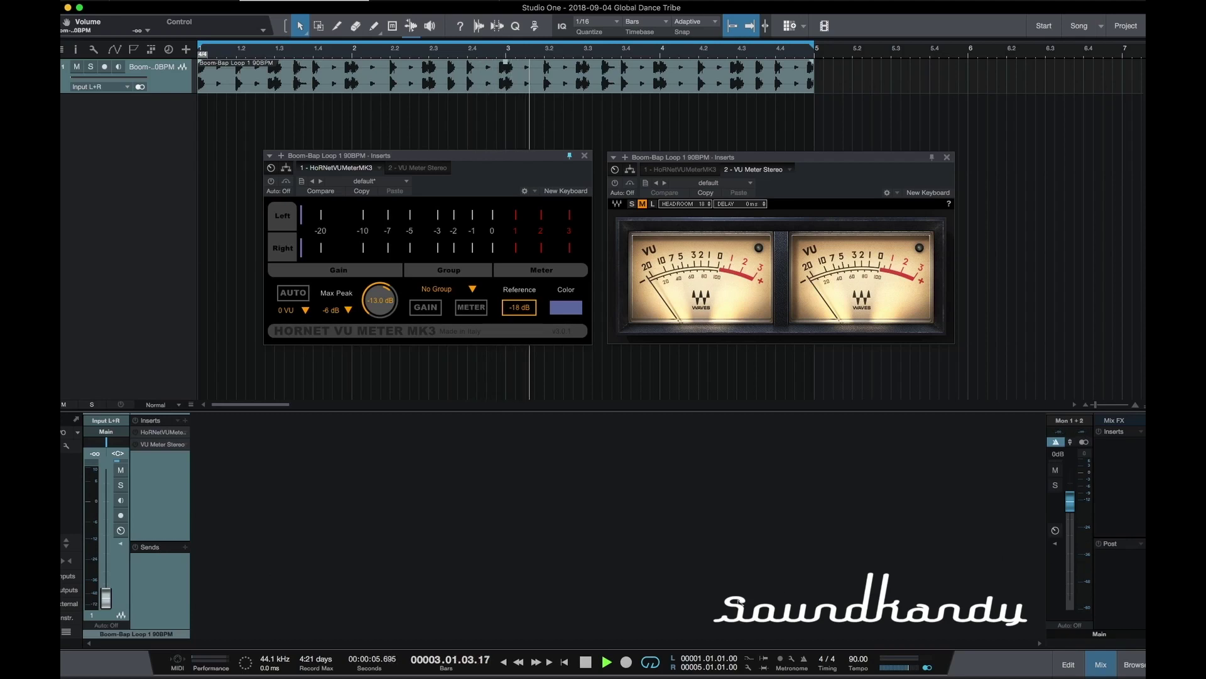
drag(107, 597, 110, 525)
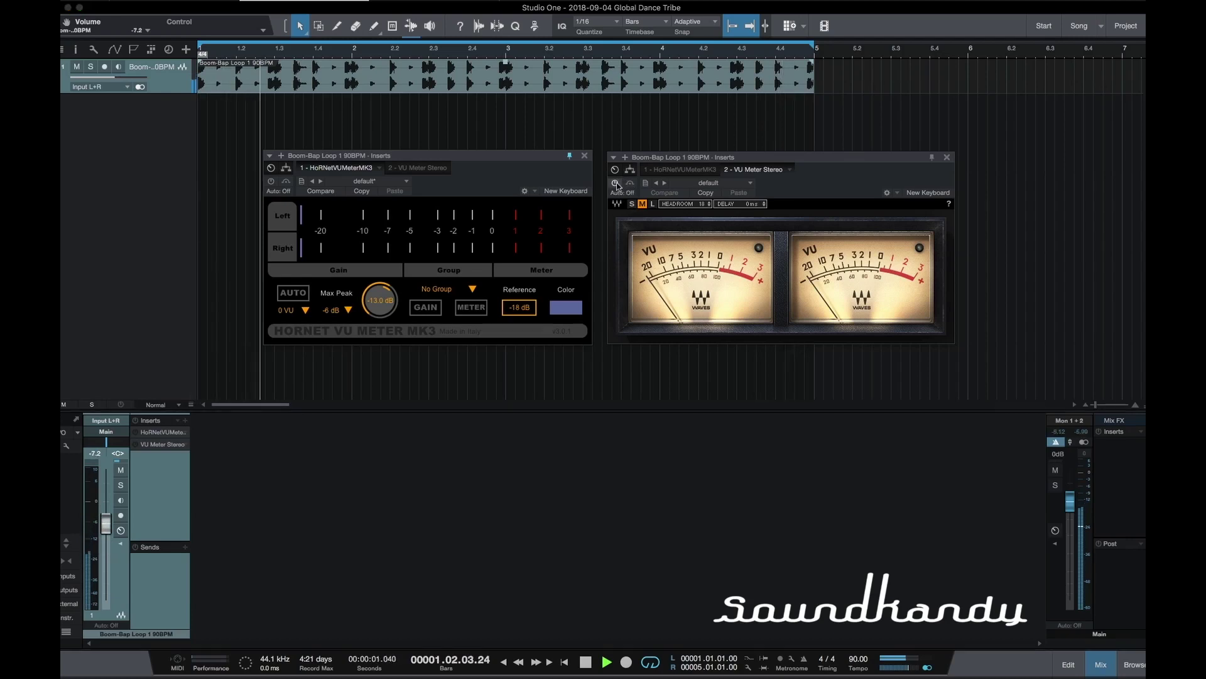
drag(106, 523, 98, 618)
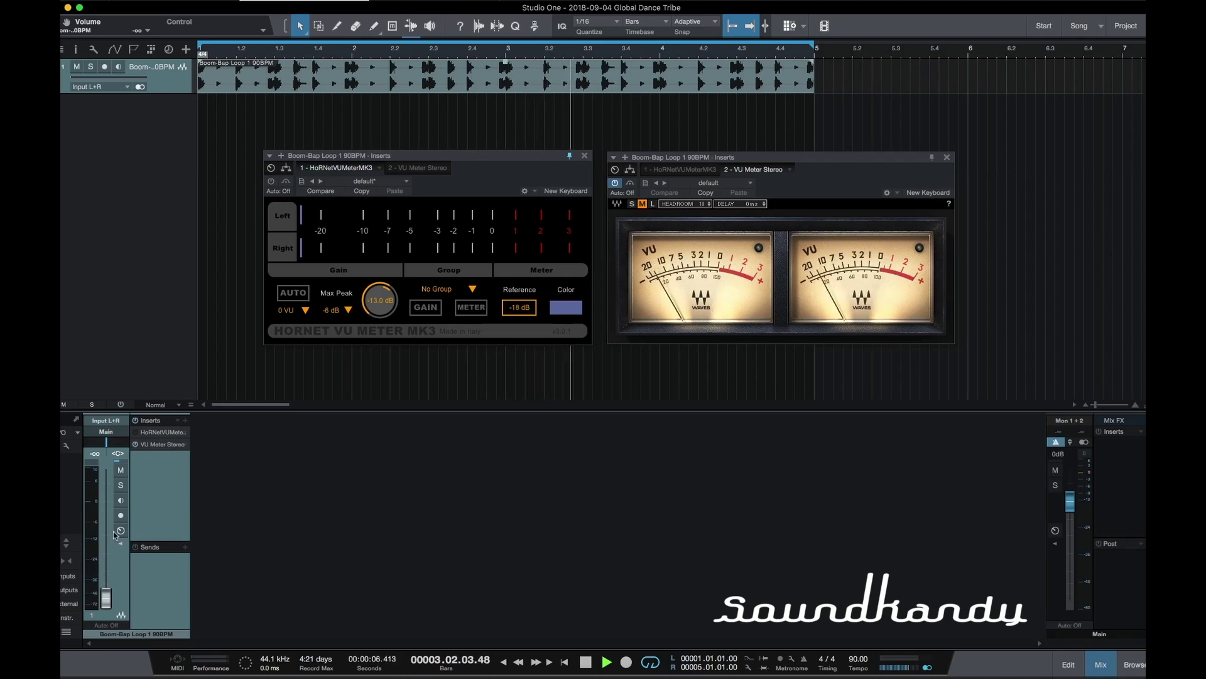
mouse_move(102, 600)
mouse_down()
mouse_move(122, 525)
mouse_move(124, 600)
mouse_up()
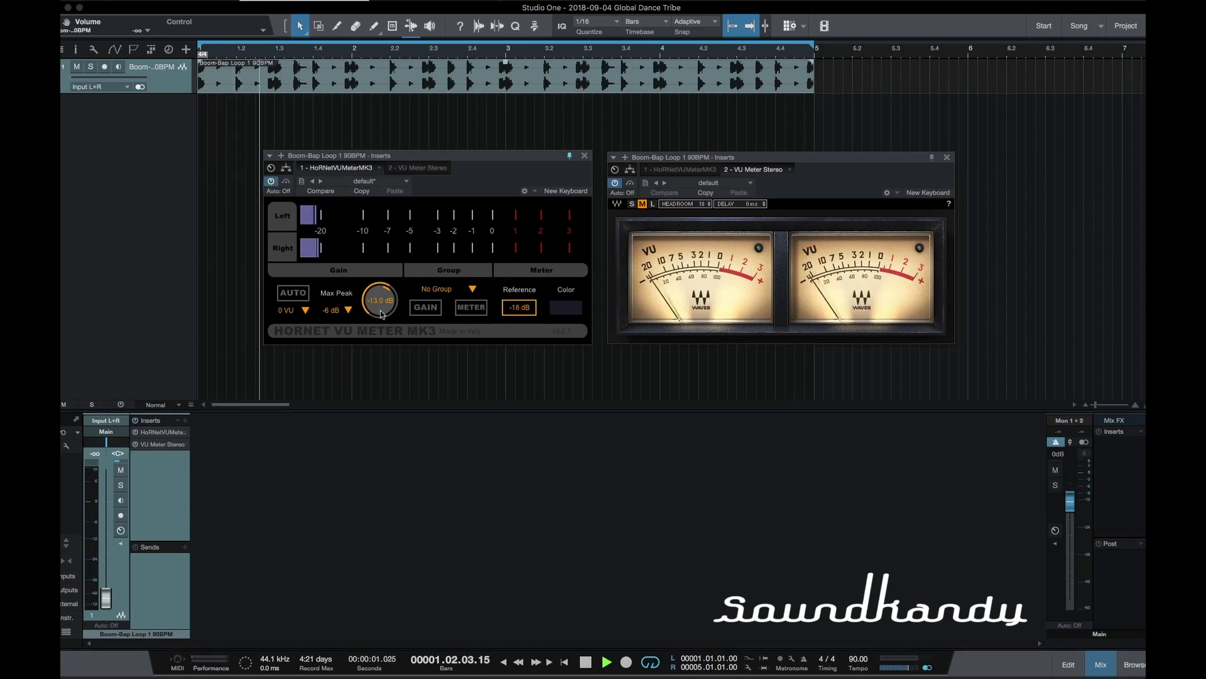
Step: Re-enable HoRNet VU Meter, raise the fader to -4.0 dB, and let auto gain set -4.6 dB
click(271, 181)
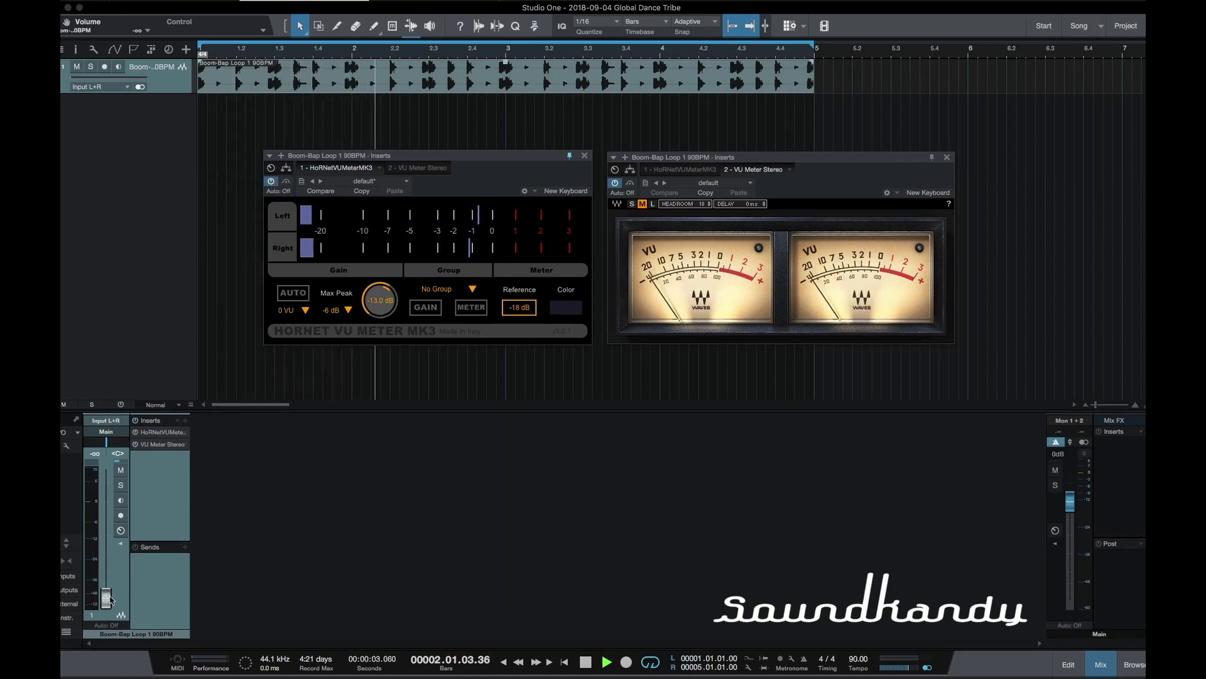
drag(104, 597, 119, 516)
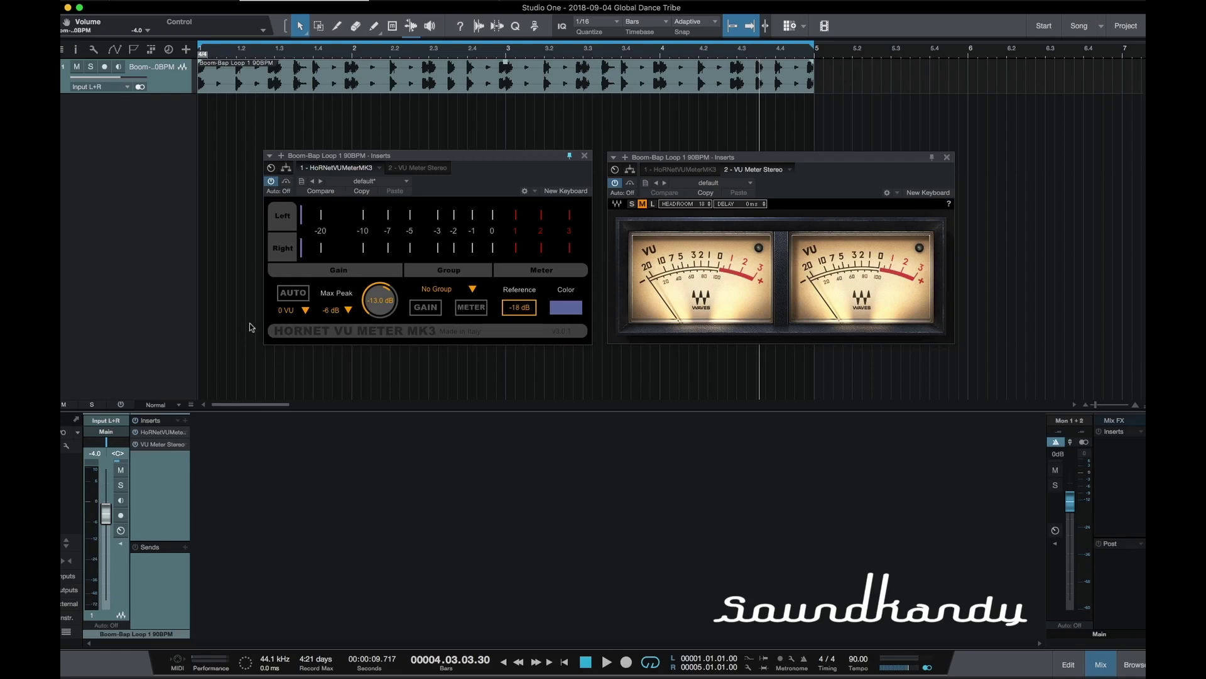
click(296, 298)
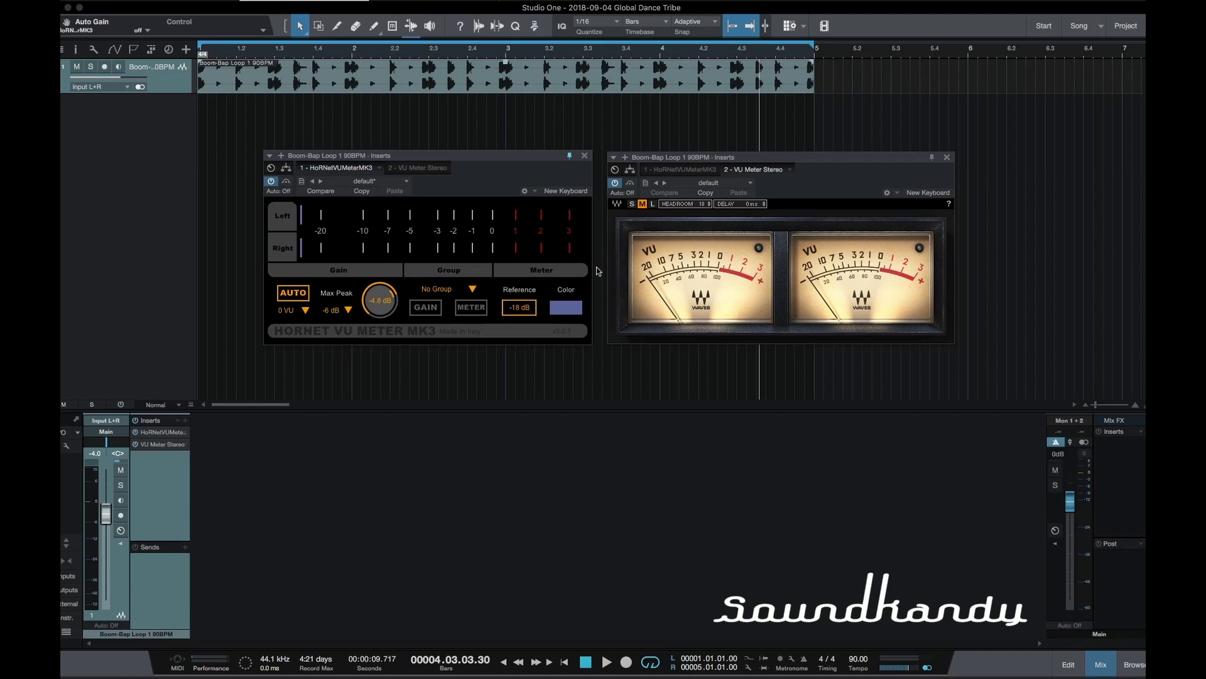
Step: Insert Klanghelm VUMTdeluxe from the Browser's Effects list onto the loop track
click(1134, 665)
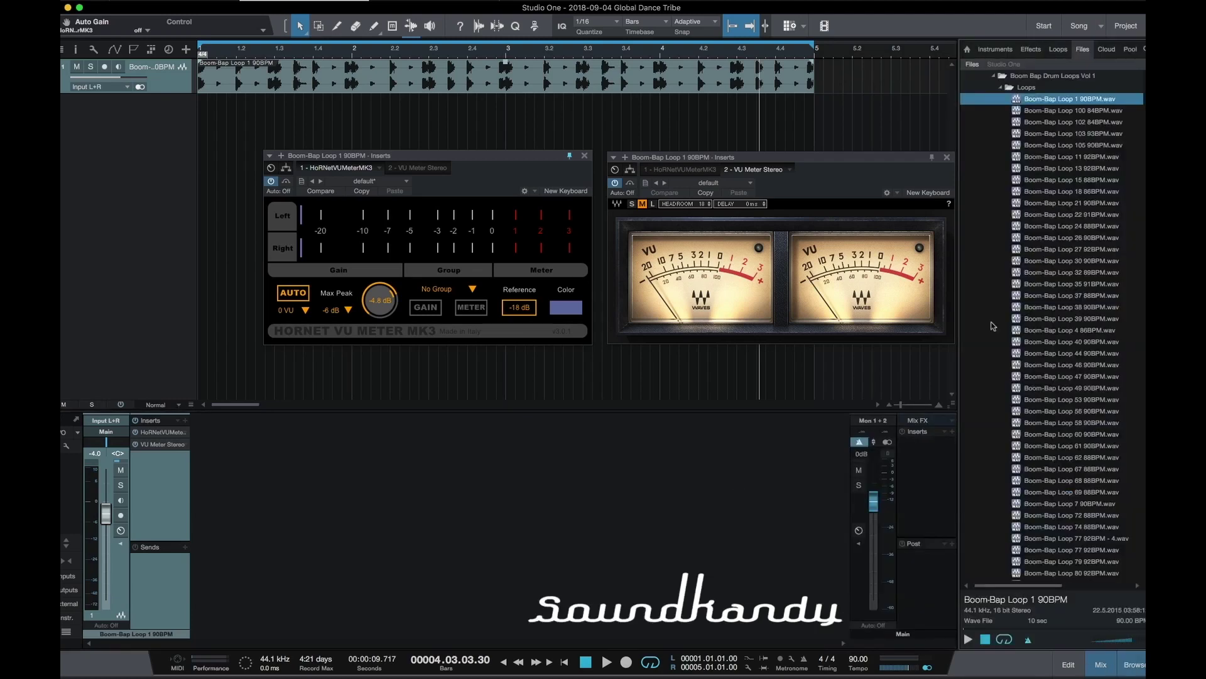
click(1031, 49)
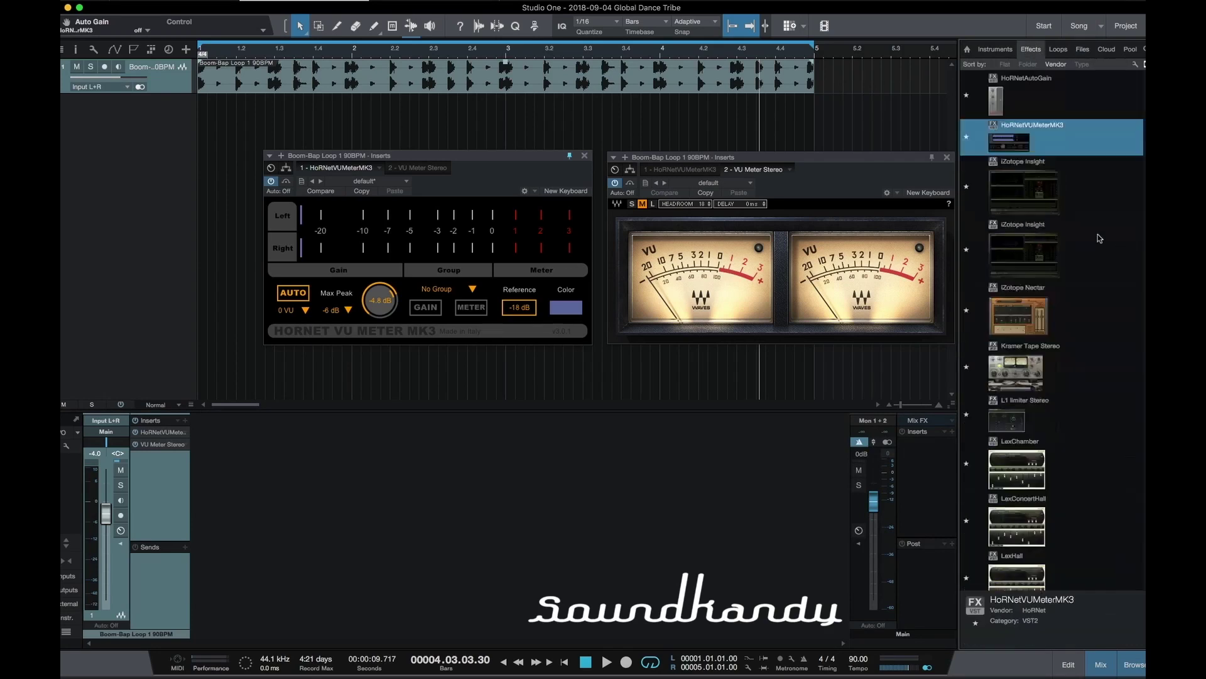
scroll(1099, 238, down, 10)
click(1012, 224)
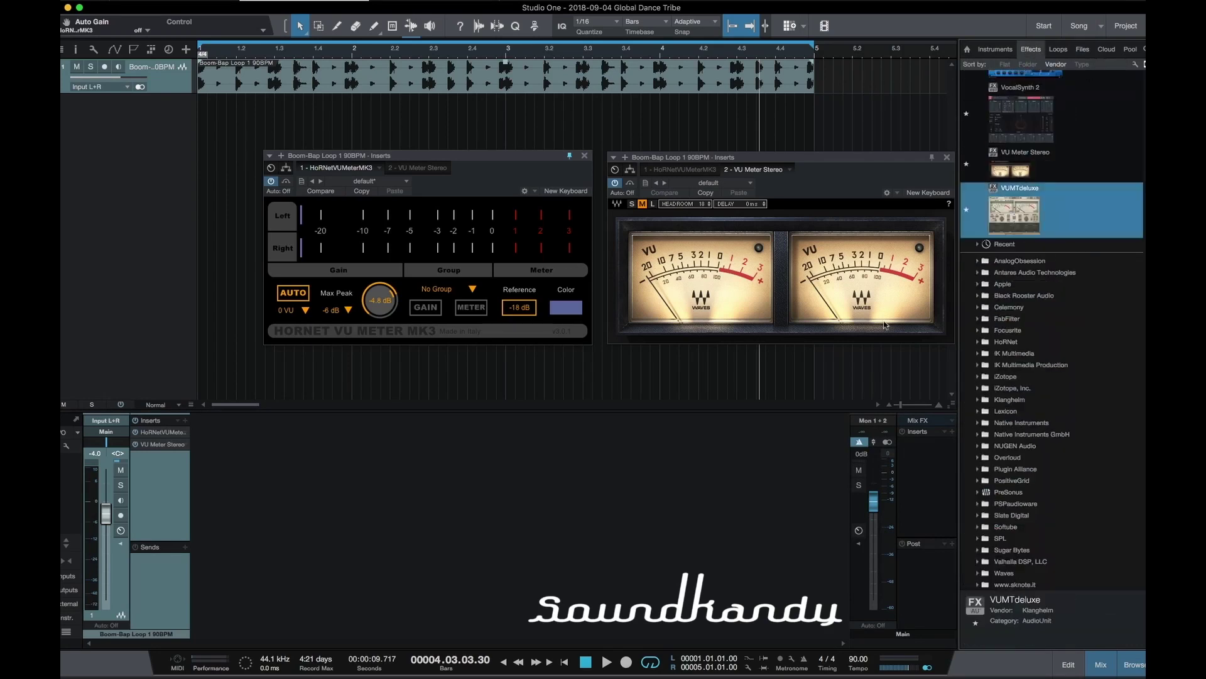
drag(884, 325, 502, 81)
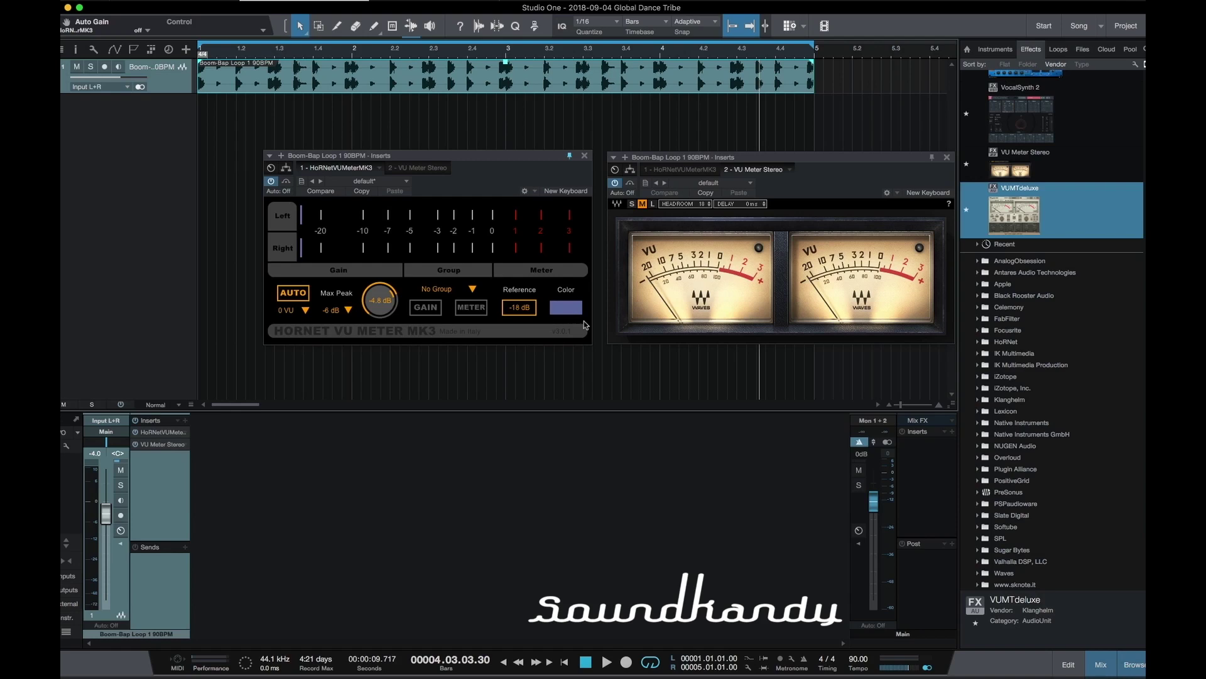
drag(584, 325, 776, 345)
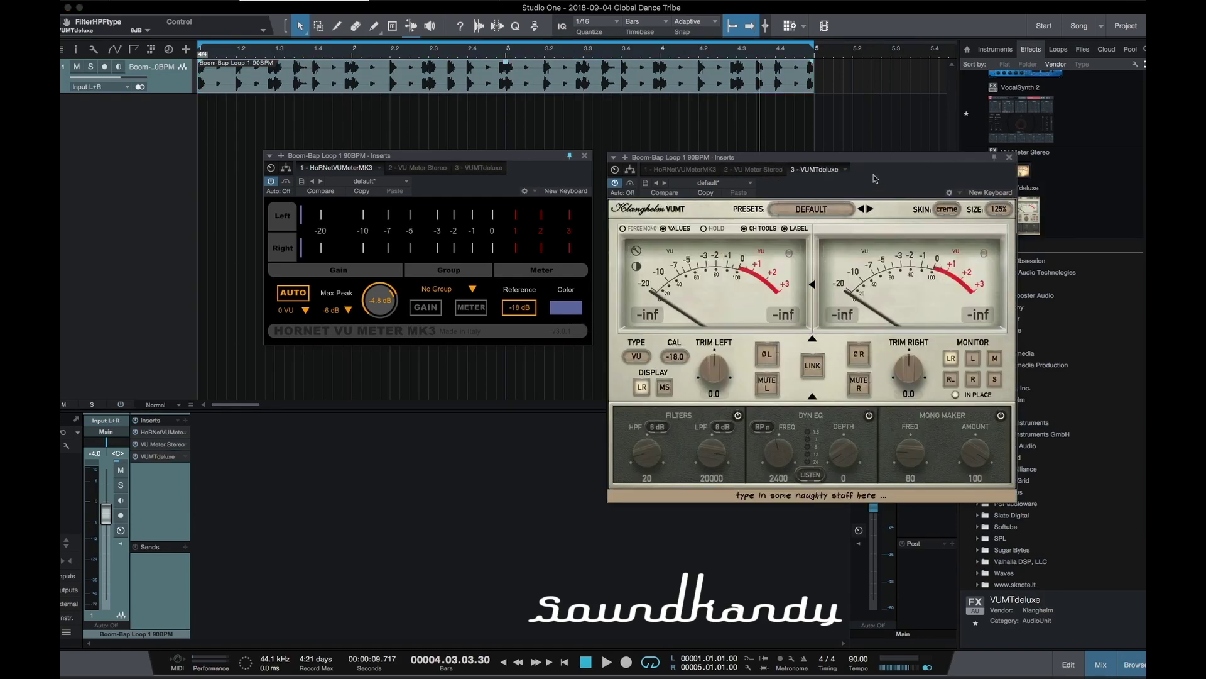
Step: Step the VUMTdeluxe presets forward to Basic Tracking
click(870, 208)
click(870, 208)
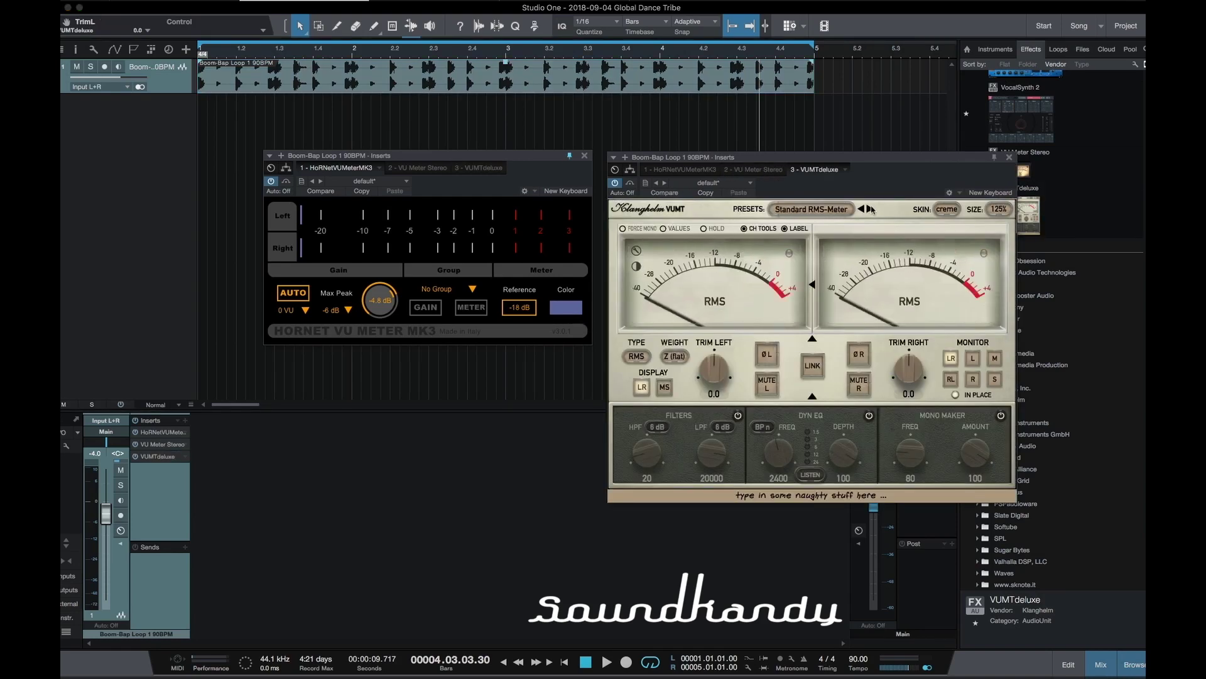
click(870, 208)
click(871, 208)
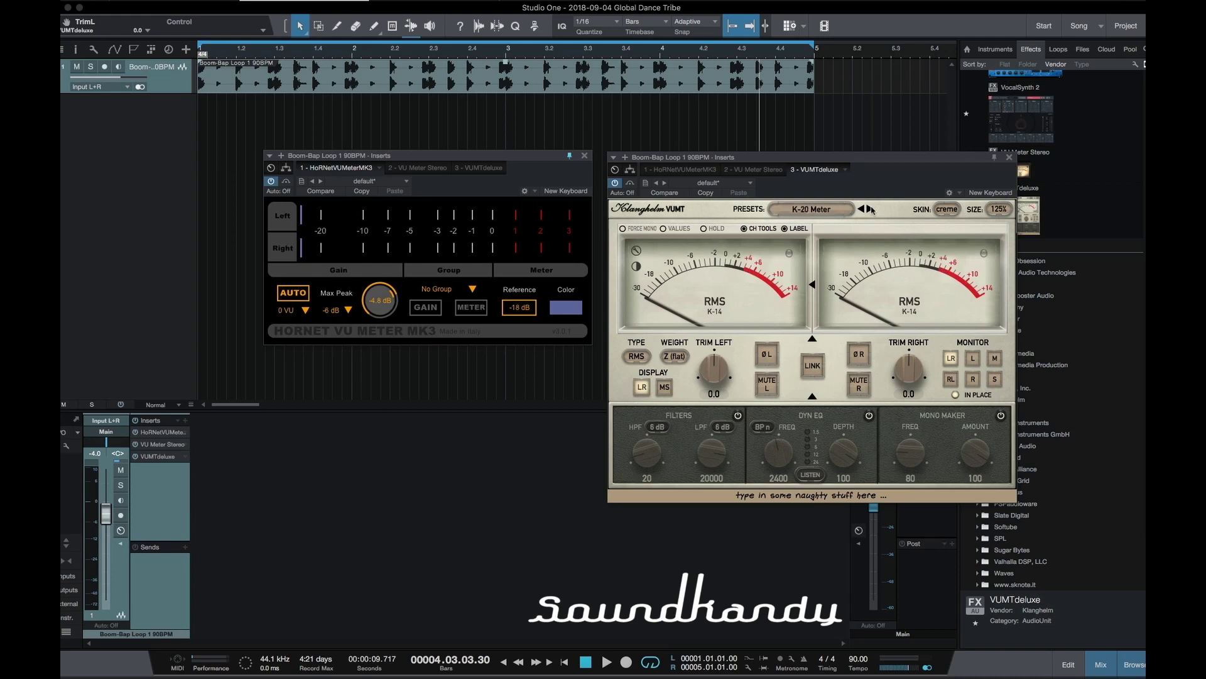
click(870, 208)
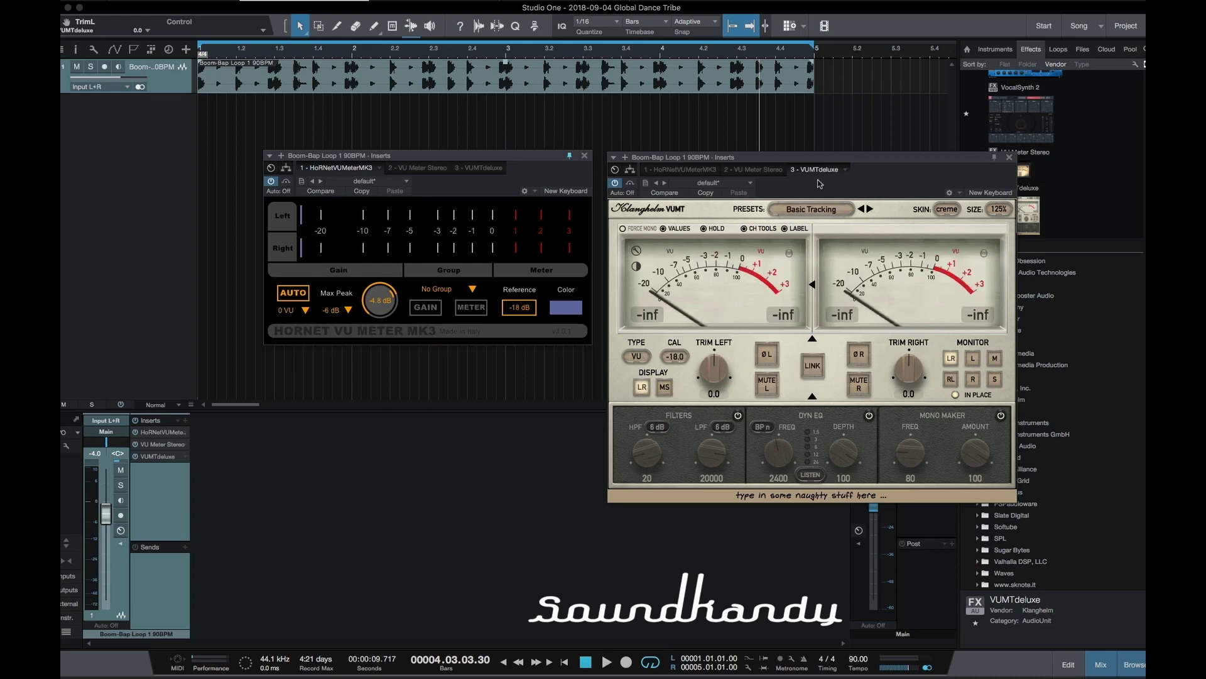
Step: Rearrange the VUMTdeluxe and HoRNet windows, audition the loop, and close VUMTdeluxe
drag(817, 158, 835, 124)
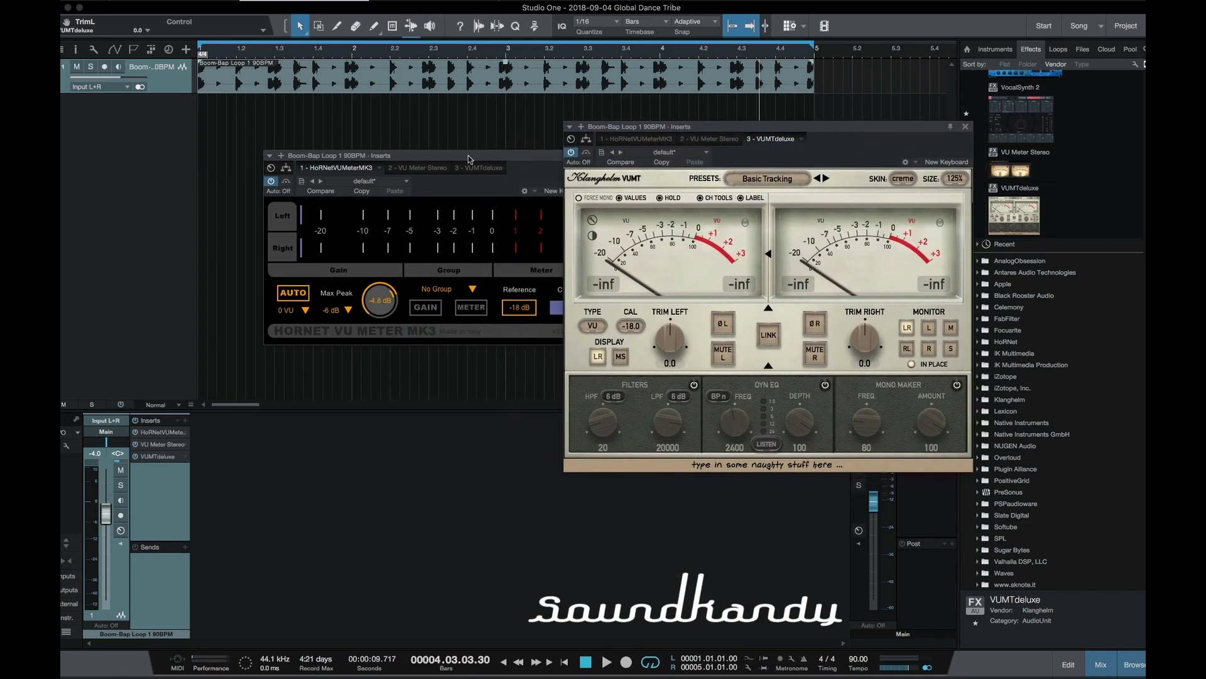
drag(468, 159, 380, 138)
key(space)
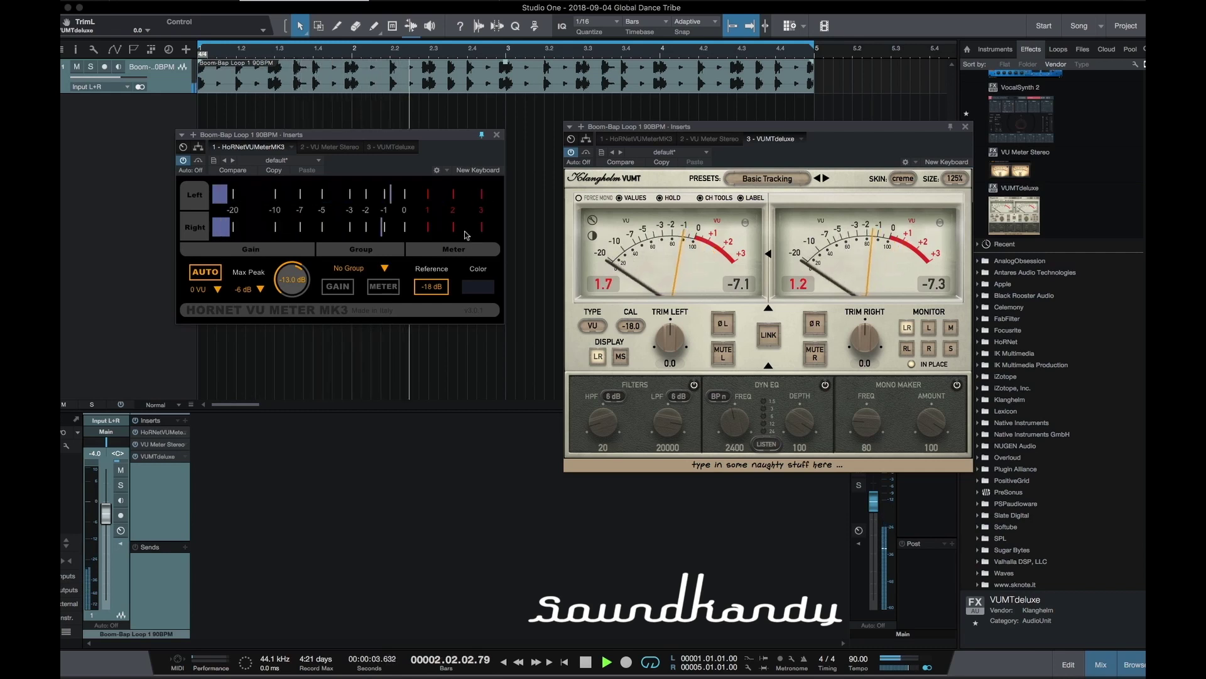
key(space)
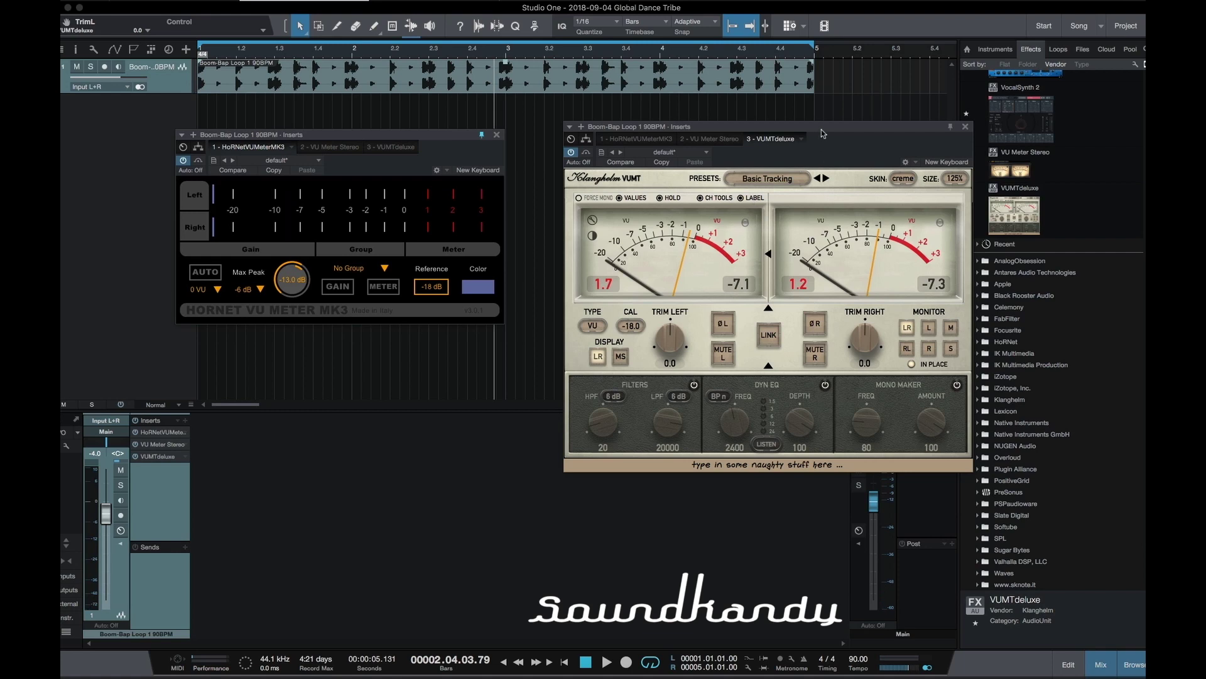
drag(821, 130, 703, 157)
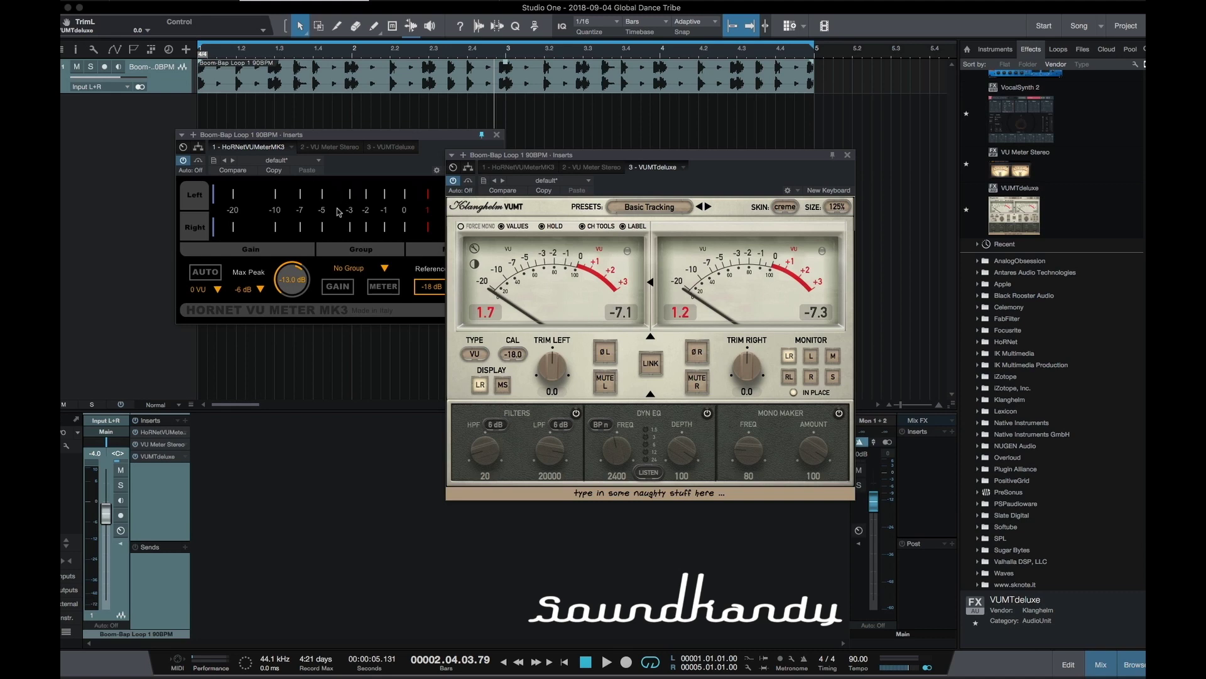
click(848, 155)
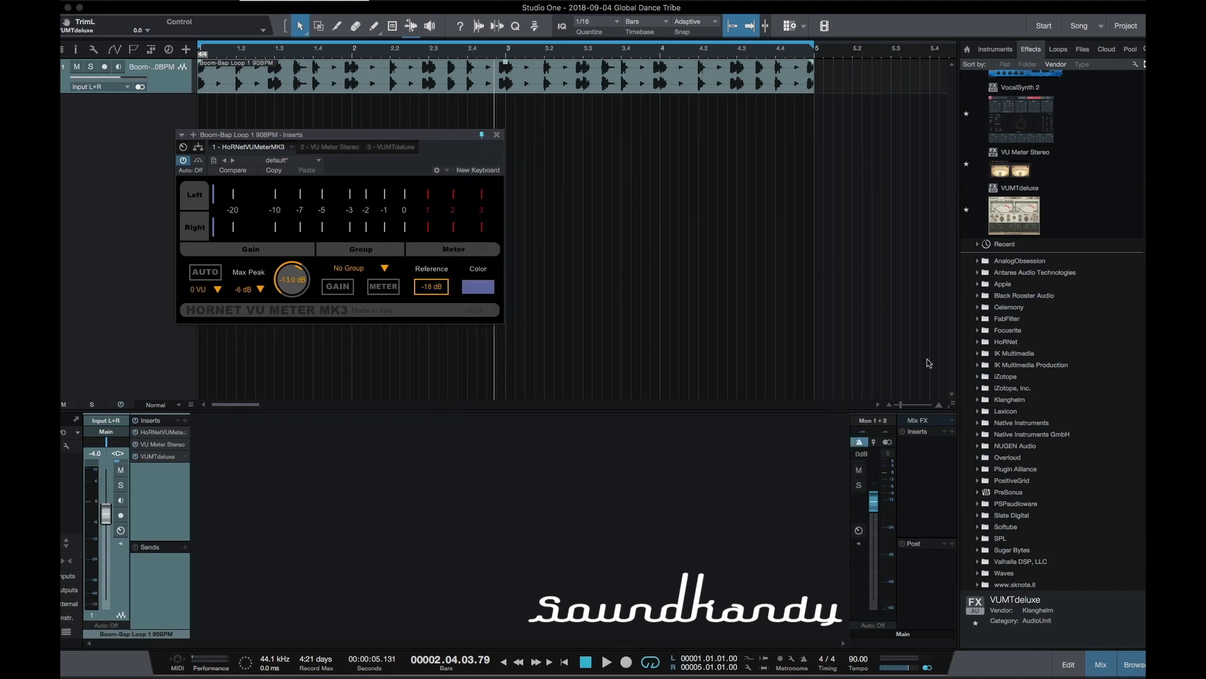
Step: Drag the HoRNet VU Meter MK3 window toward the centre of the arrangement
drag(390, 138, 467, 162)
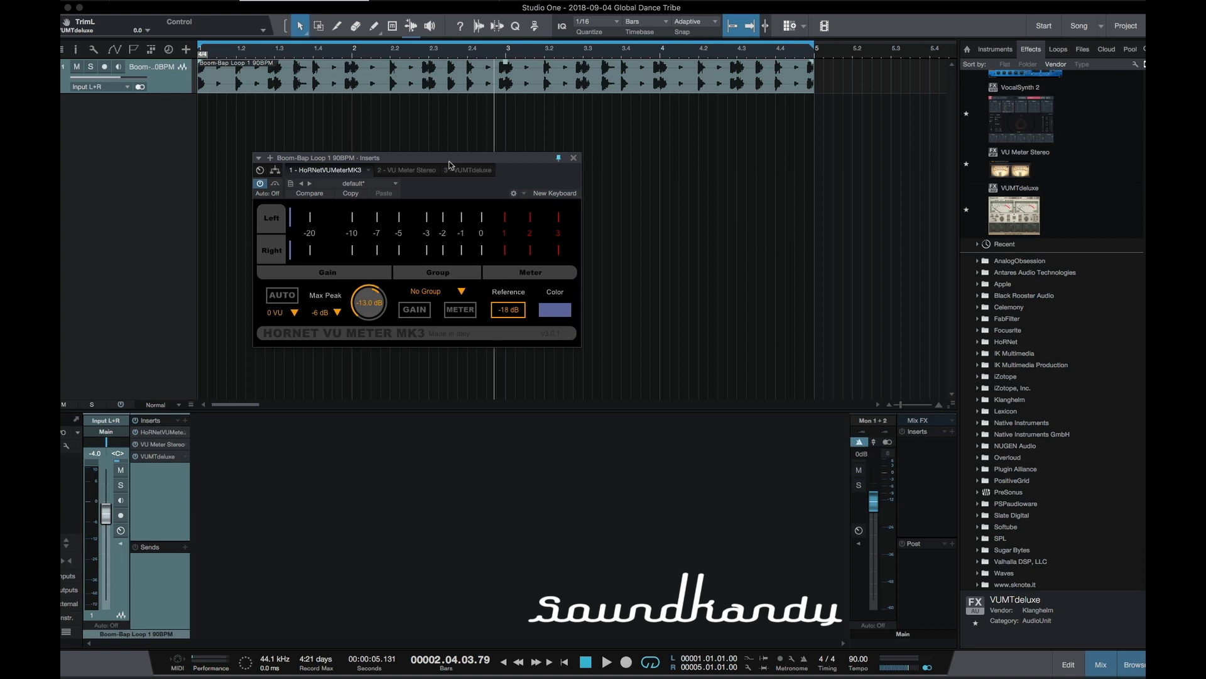
scroll(1093, 204, up, 10)
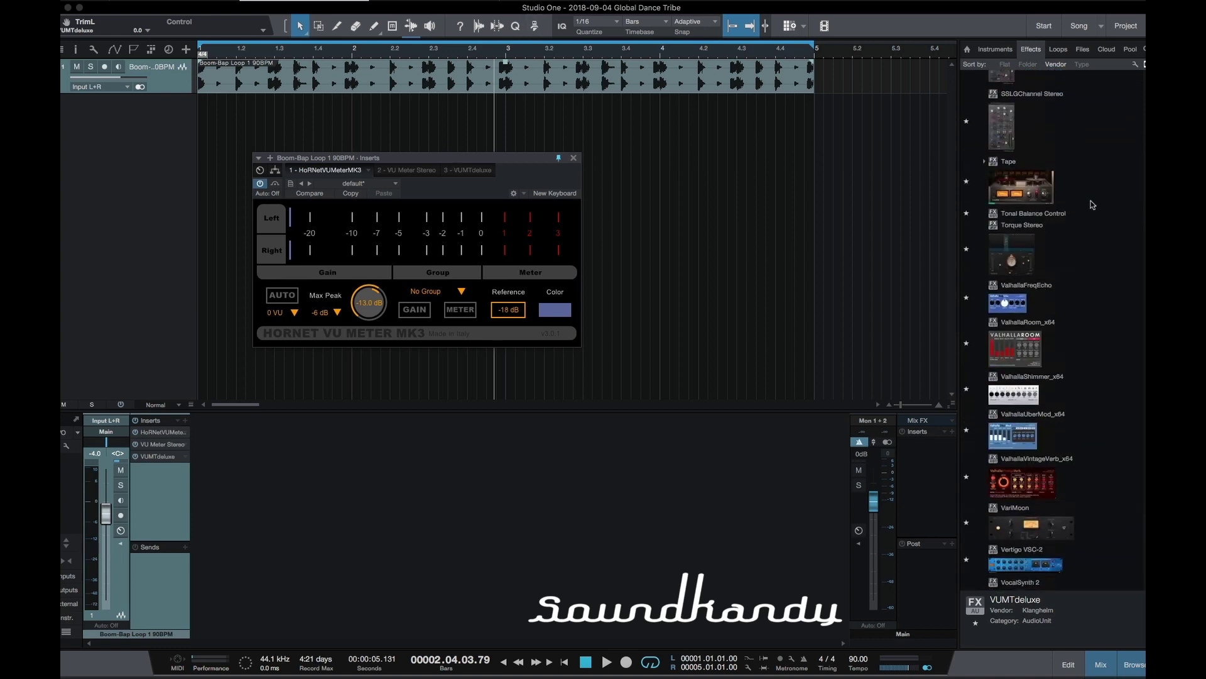
scroll(1092, 205, up, 15)
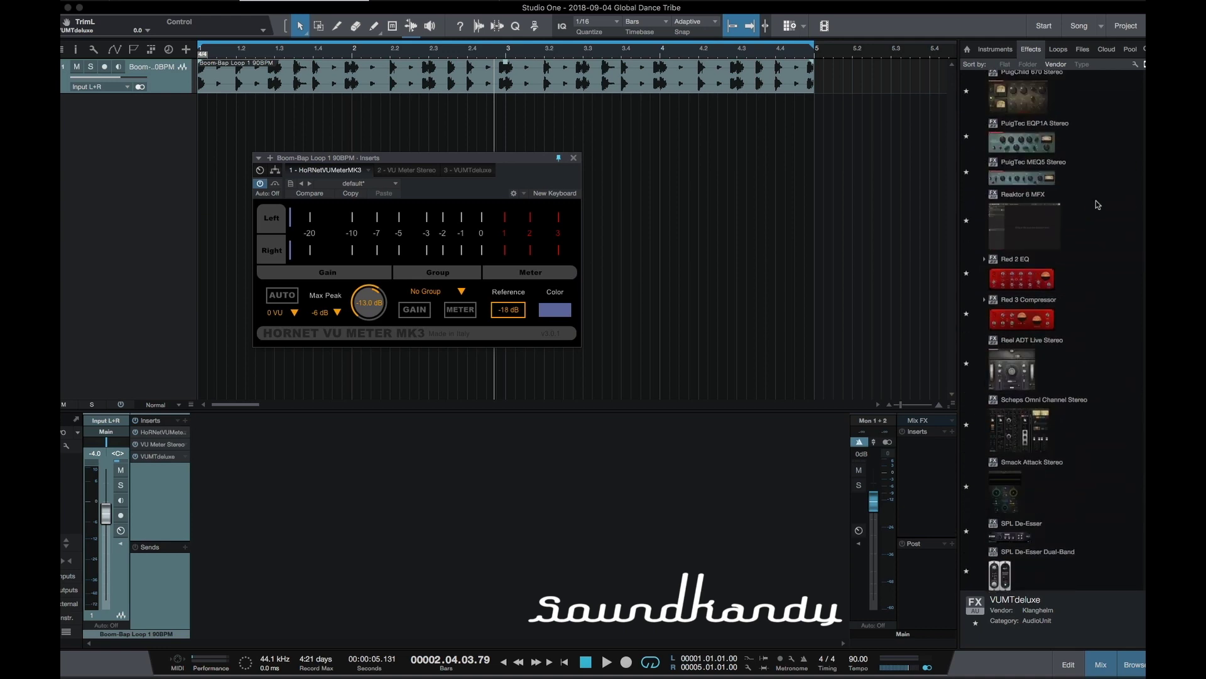
scroll(1099, 205, up, 15)
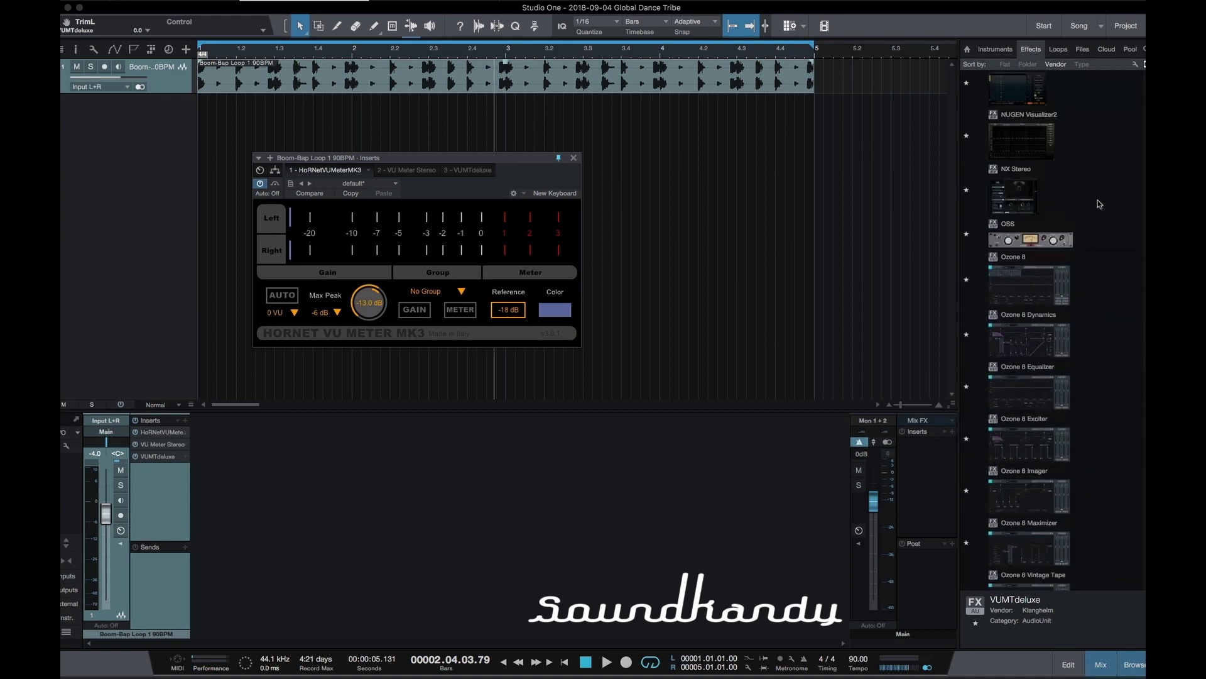
scroll(1099, 205, up, 15)
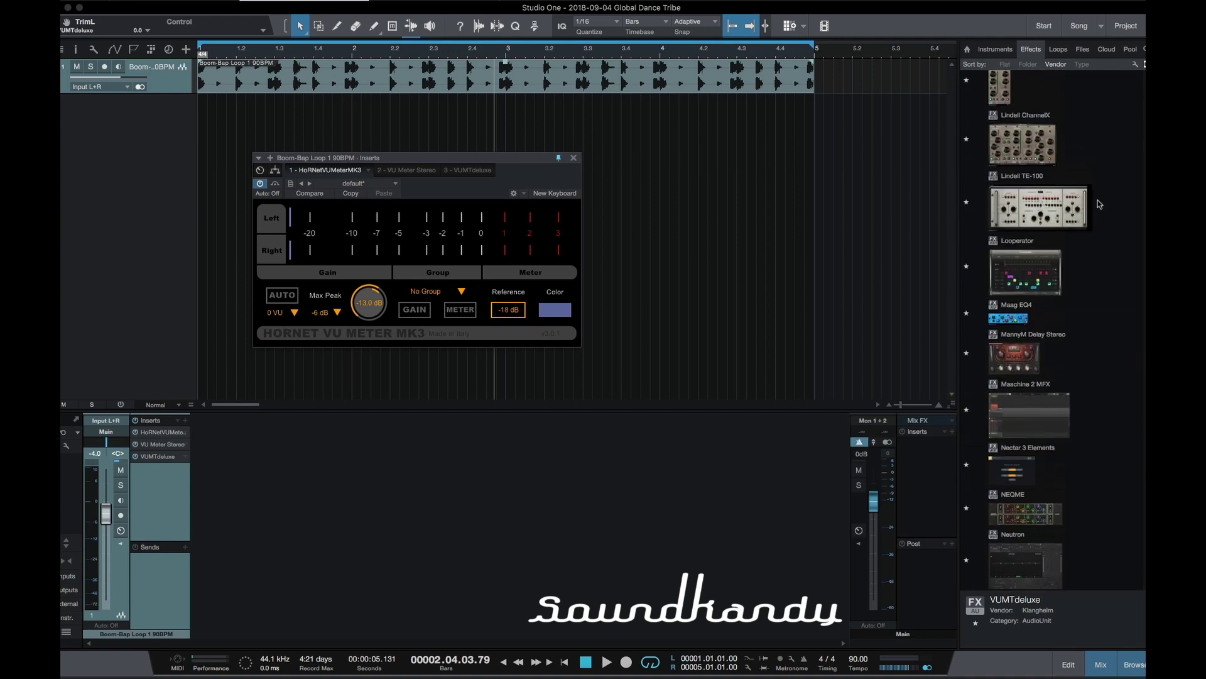
scroll(1099, 205, up, 10)
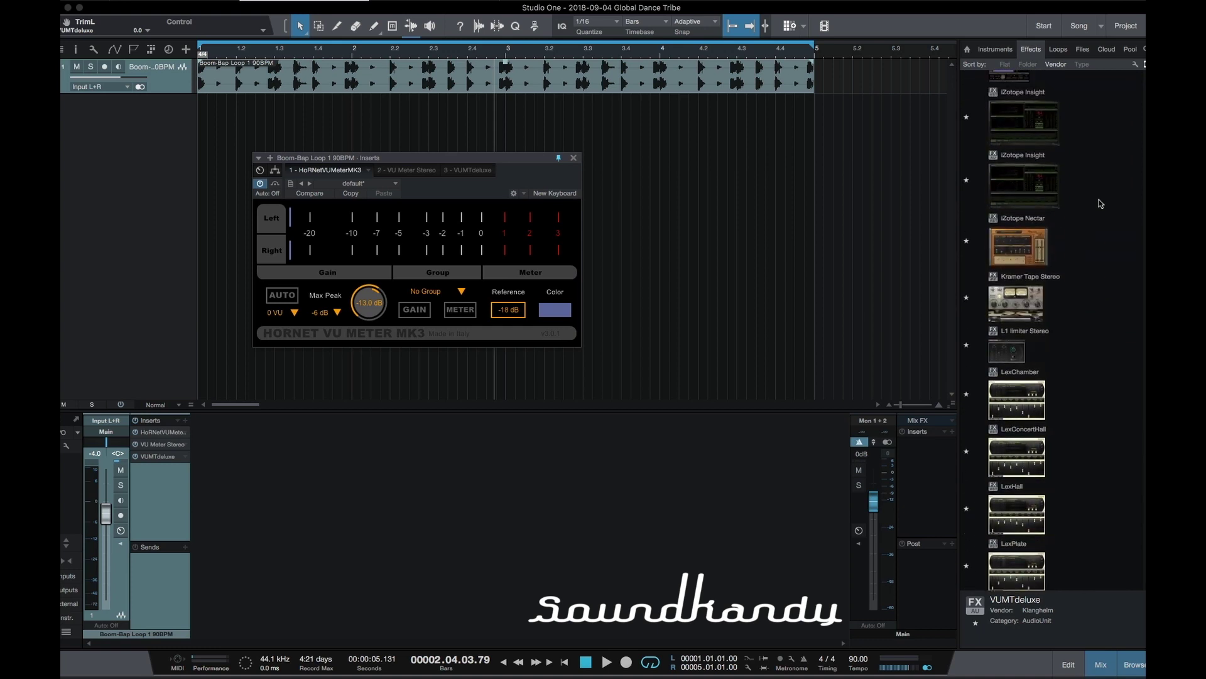
scroll(1099, 204, up, 10)
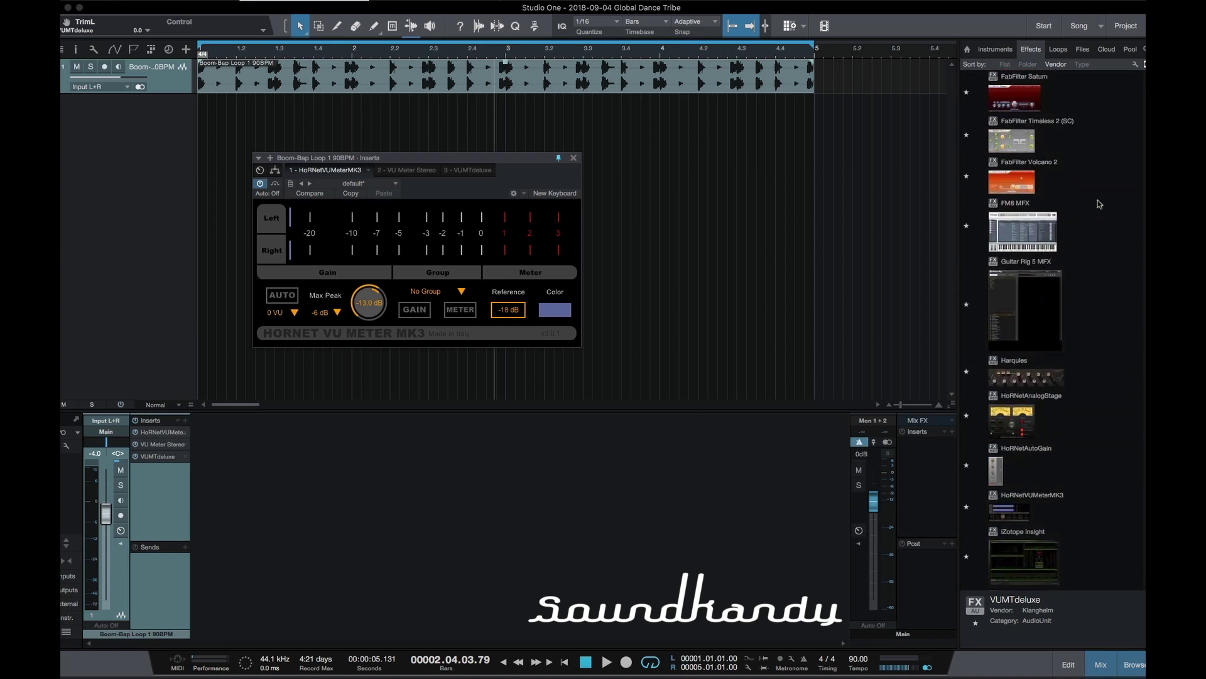
scroll(1042, 238, up, 12)
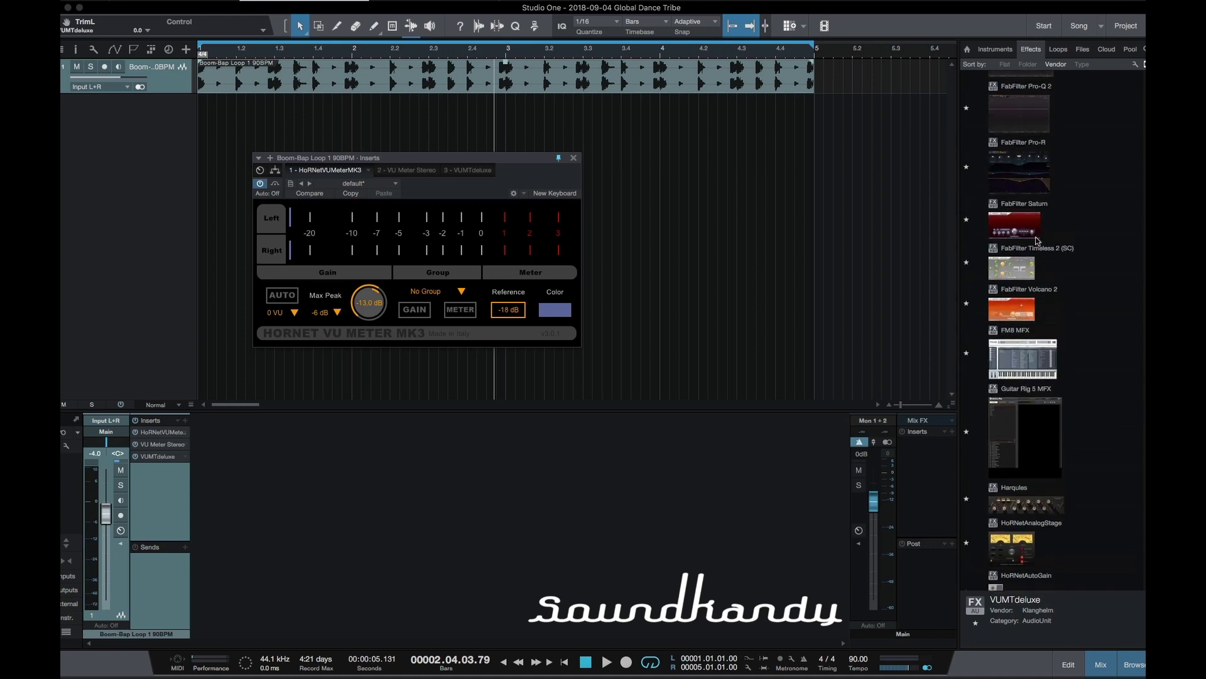
scroll(1038, 241, up, 10)
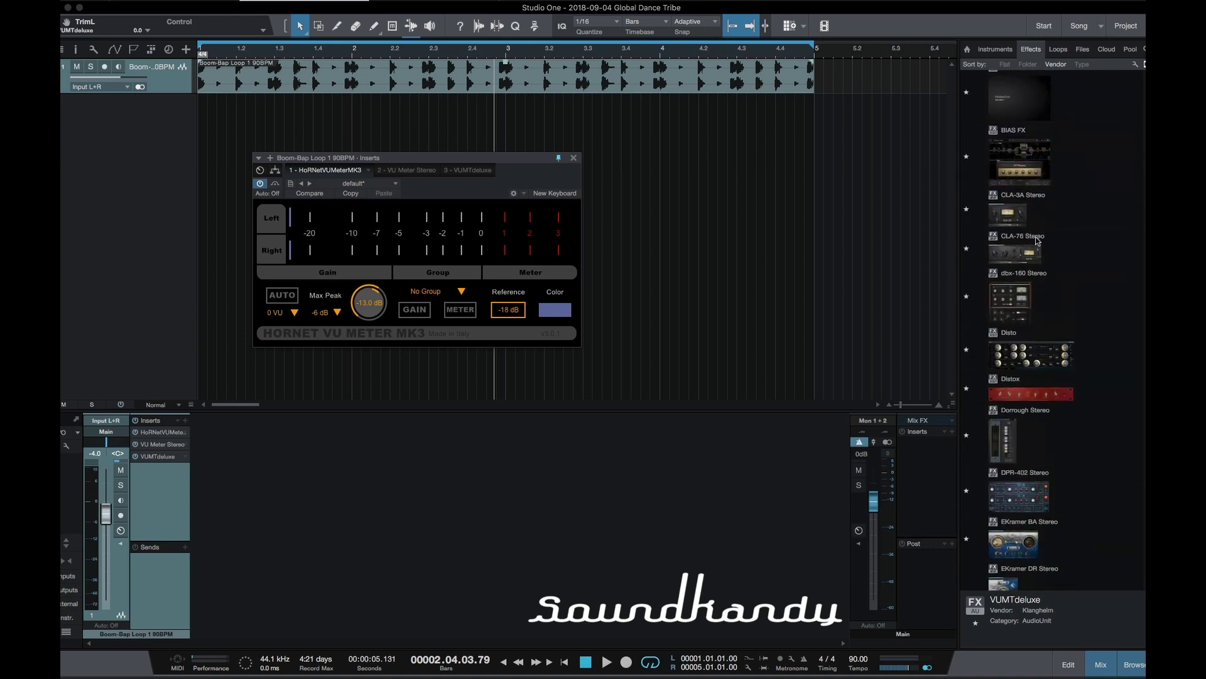